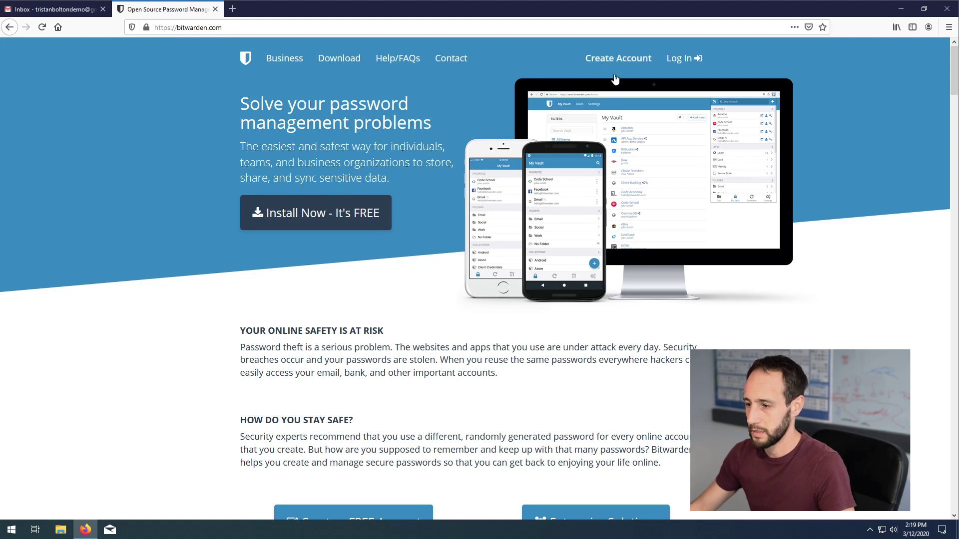
Open the Create Account form and fill in the account e-mail address and the user's full name.
{"action": "left_click", "coordinate": [618, 59]}
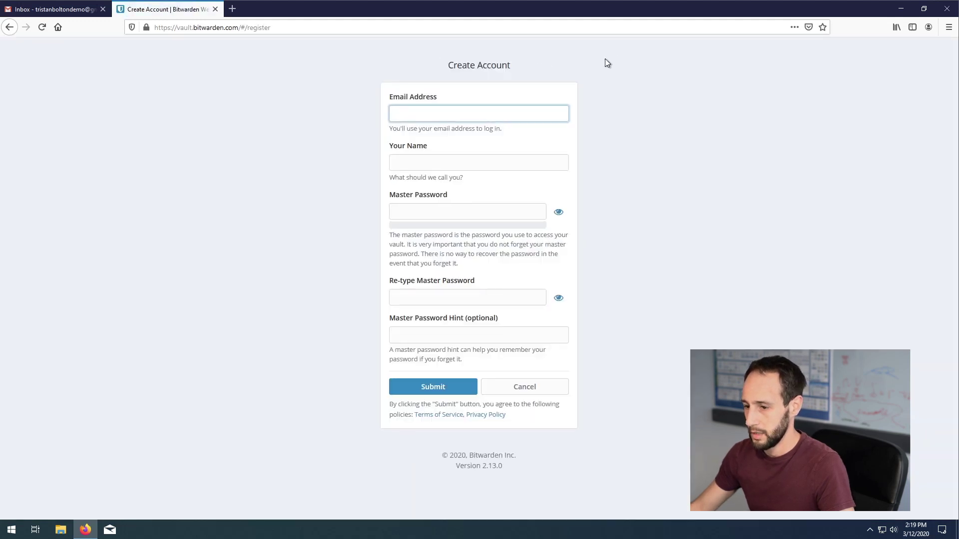
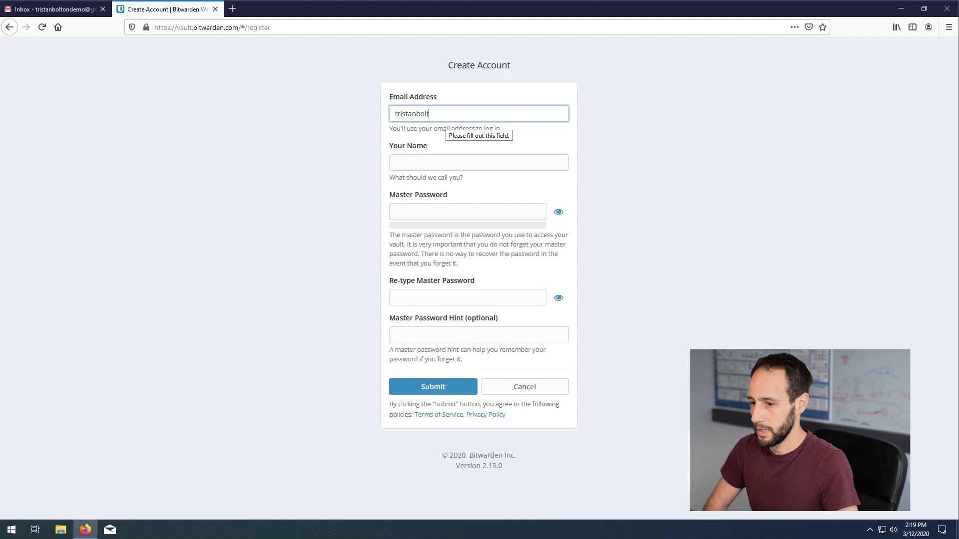
{"action": "left_click", "coordinate": [395, 162]}
{"action": "key", "text": "BackSpace"}
{"action": "key", "text": "BackSpace"}
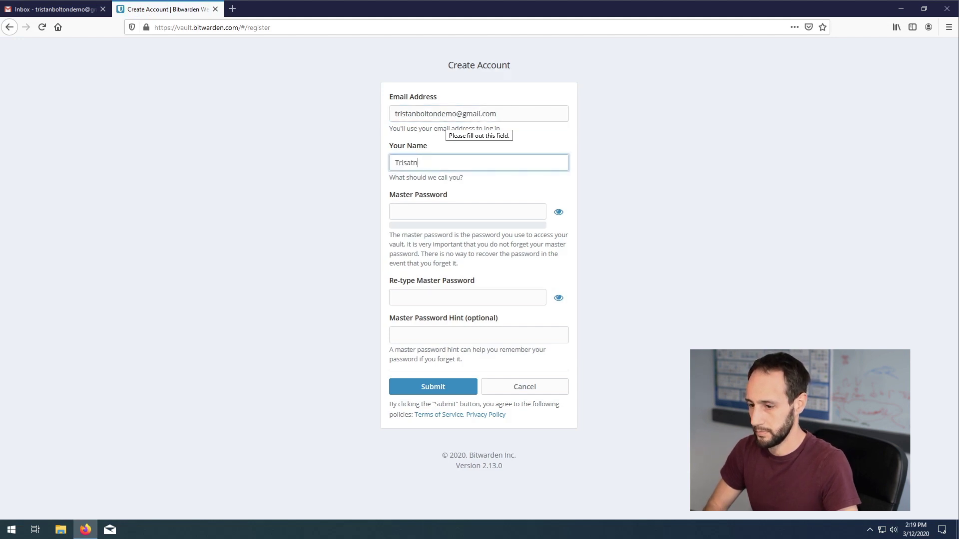
{"action": "key", "text": "Tab"}
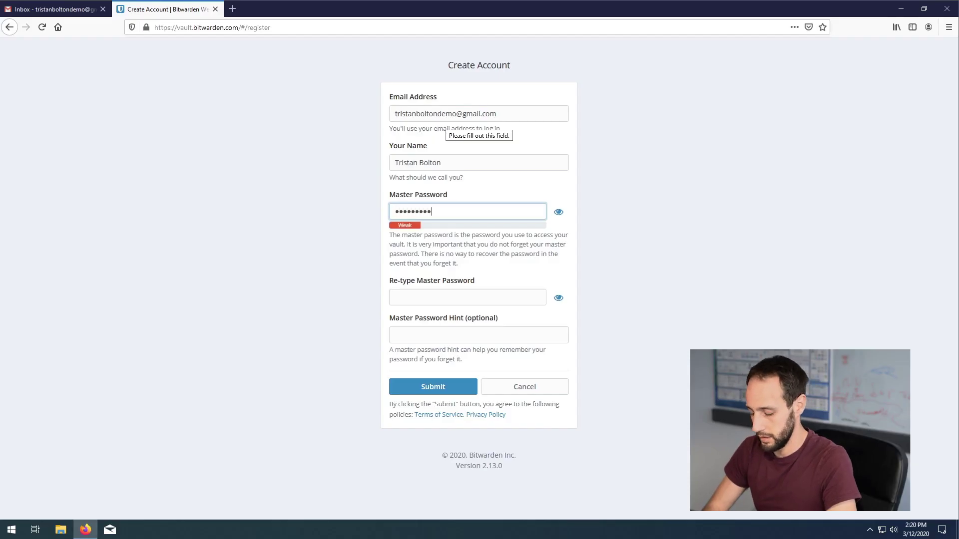
Extend the master password until it rates Strong, then re-enter it in the confirmation field.
{"action": "type", "text": "1"}
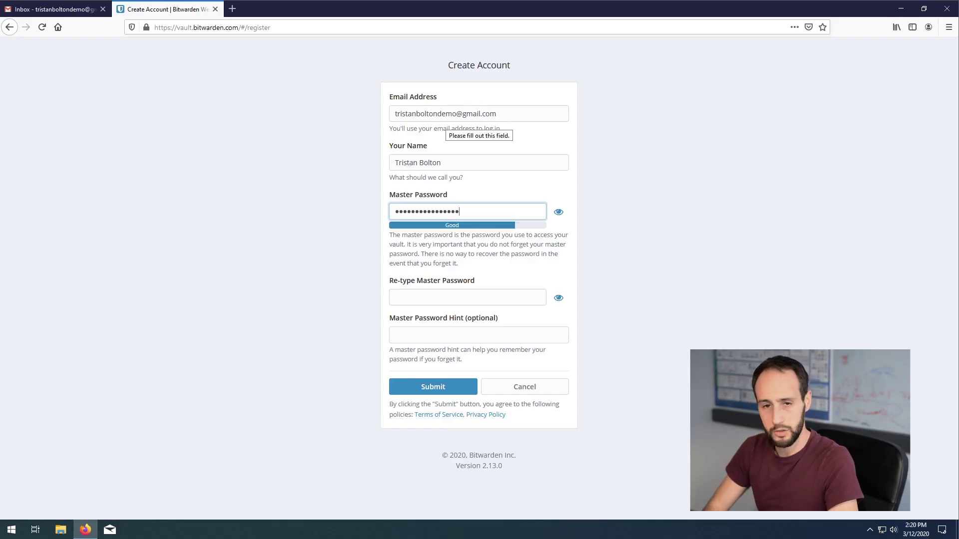
{"action": "key", "text": "Tab"}
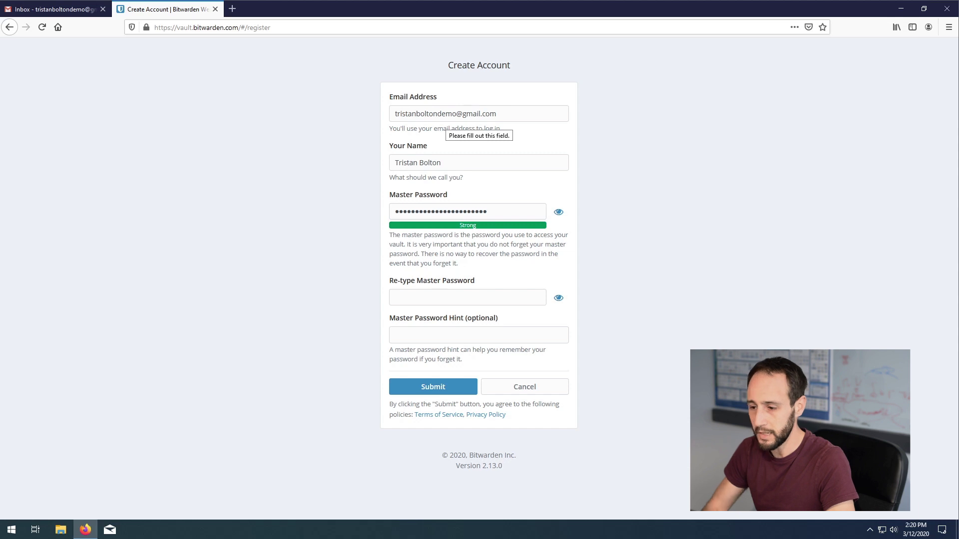
{"action": "key", "text": "shift+Tab"}
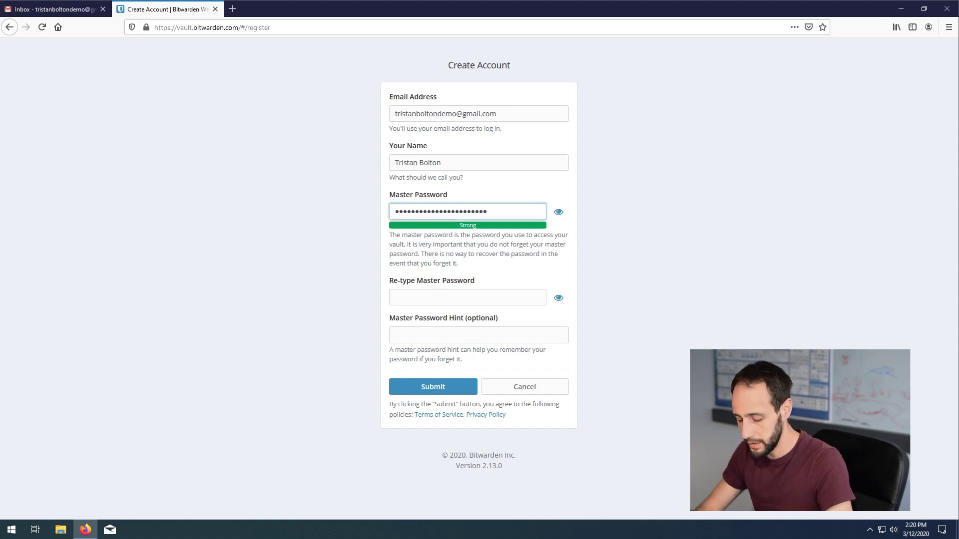
{"action": "left_click", "coordinate": [394, 297]}
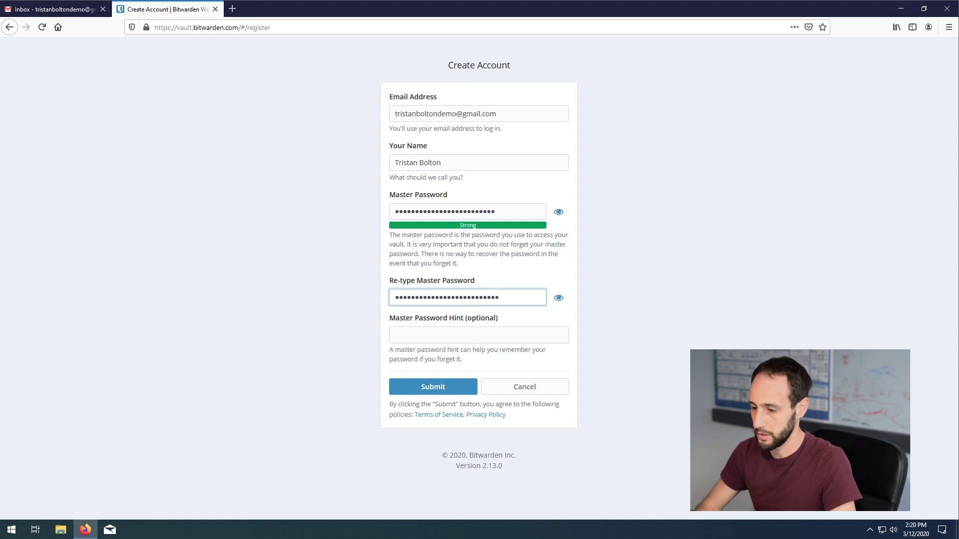
Launch Notepad by searching 'text' from the Start menu.
{"action": "left_click", "coordinate": [11, 531]}
{"action": "type", "text": "text"}
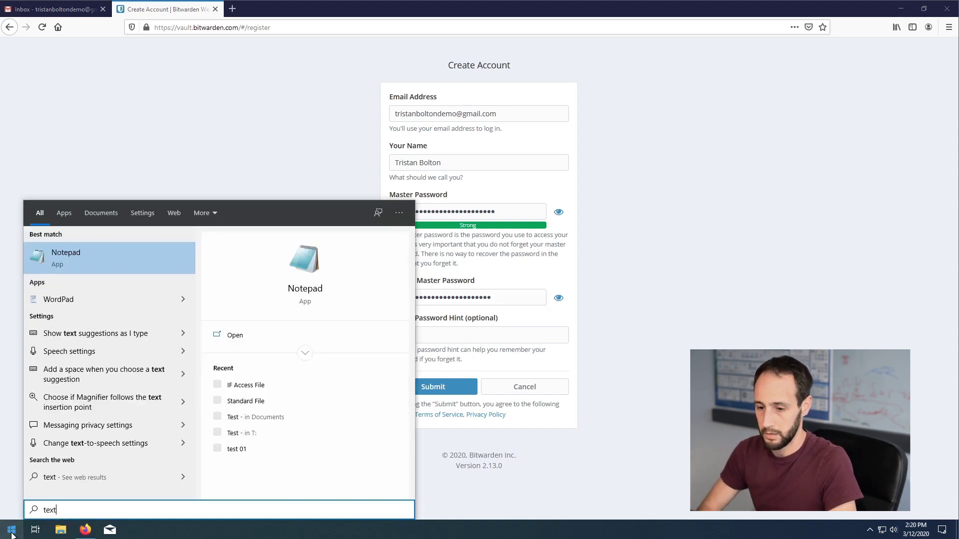
{"action": "key", "text": "Return"}
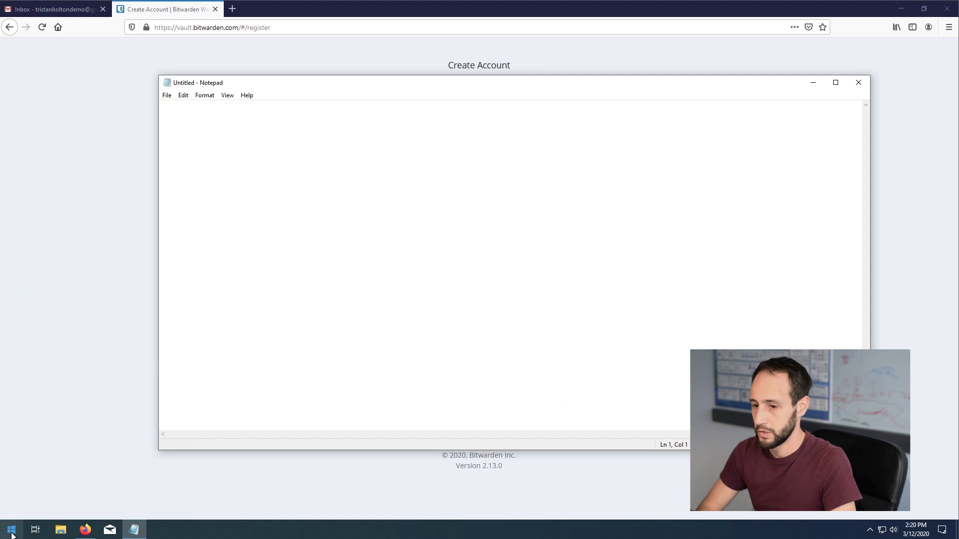
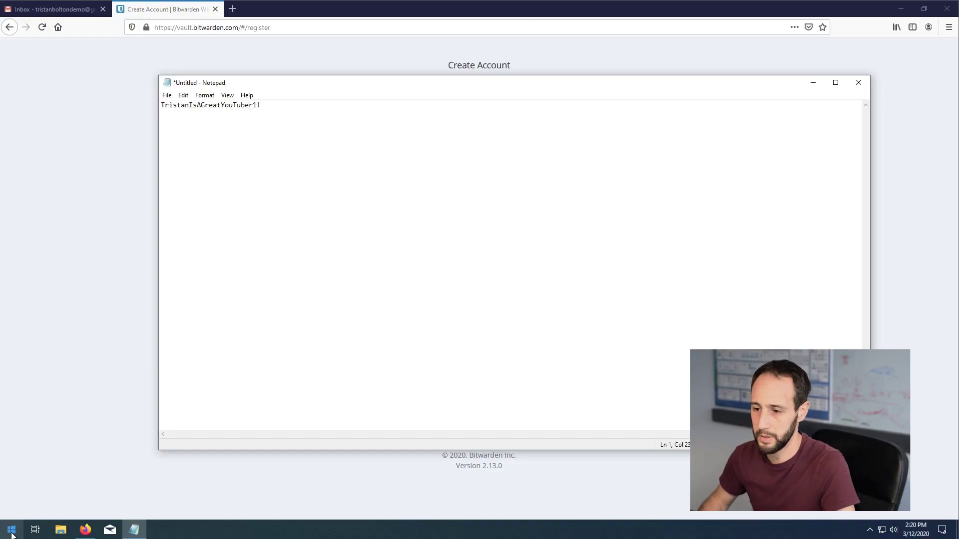
Type the new master password into the note, replacing one letter with a zero.
{"action": "key", "text": "Left"}
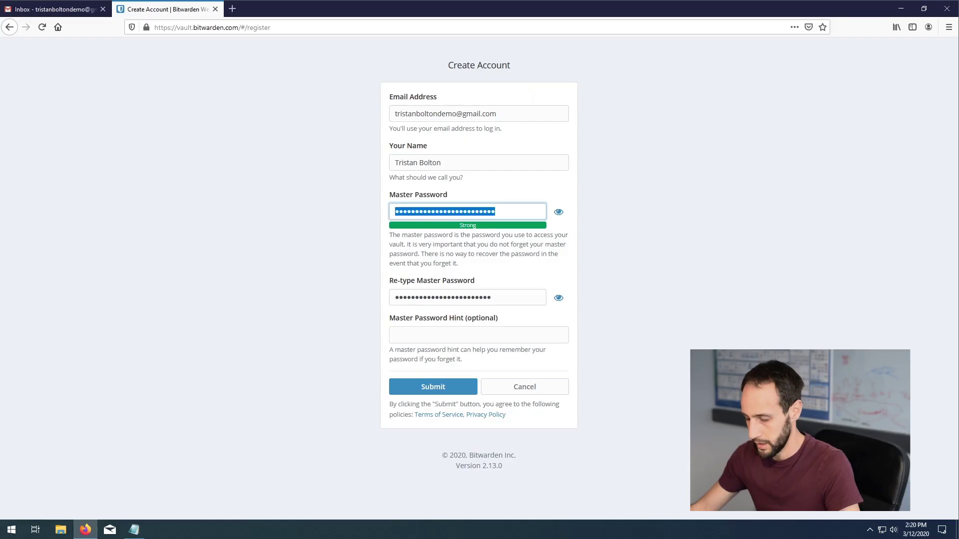
Enter 'YouTube' as the master password hint and submit the registration.
{"action": "key", "text": "Tab"}
{"action": "key", "text": "Tab"}
{"action": "type", "text": "YouTube"}
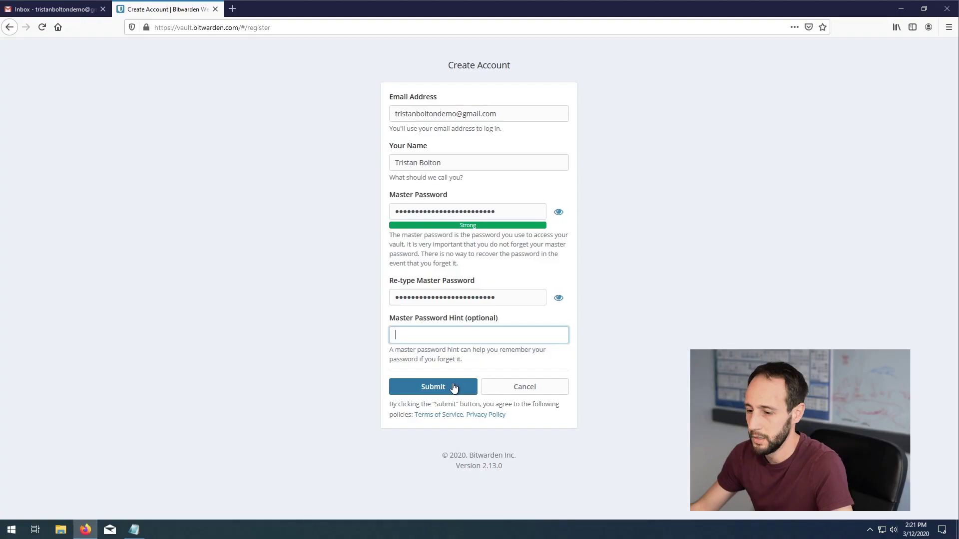
{"action": "left_click", "coordinate": [451, 387]}
{"action": "left_click", "coordinate": [318, 114]}
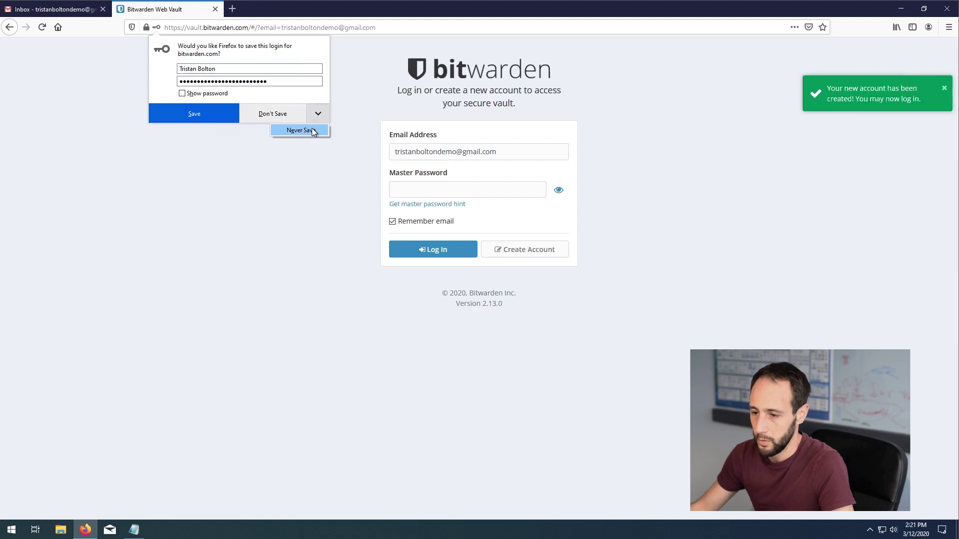
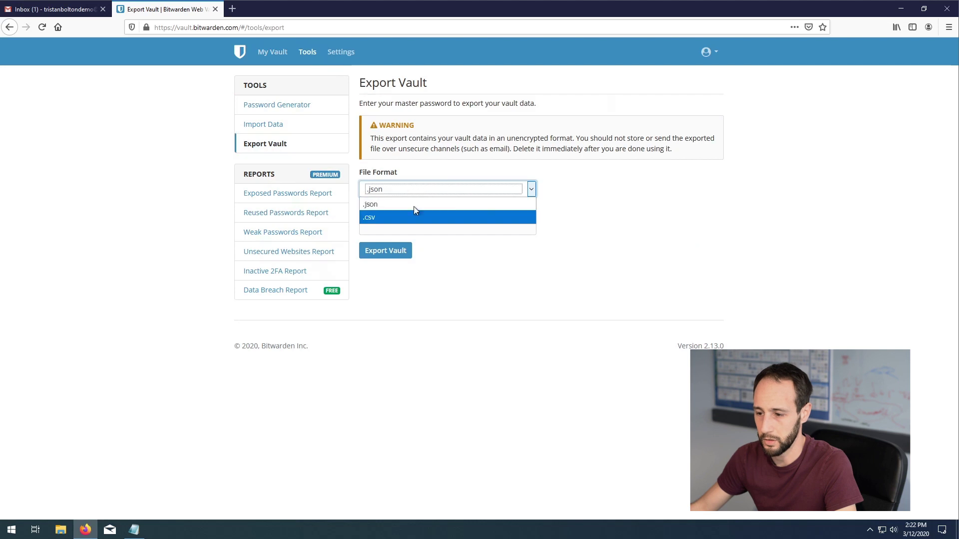
Open the Exposed Passwords Report, which shows a Premium Required notice.
{"action": "left_click", "coordinate": [531, 204]}
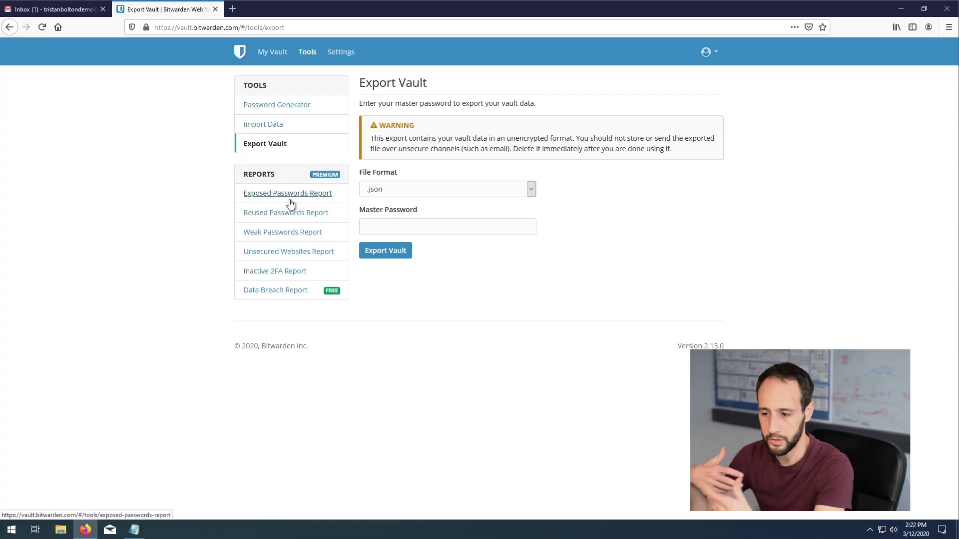
Open the Exposed, Weak and Reused Passwords reports, cancelling each Premium Required notice.
{"action": "left_click", "coordinate": [290, 200]}
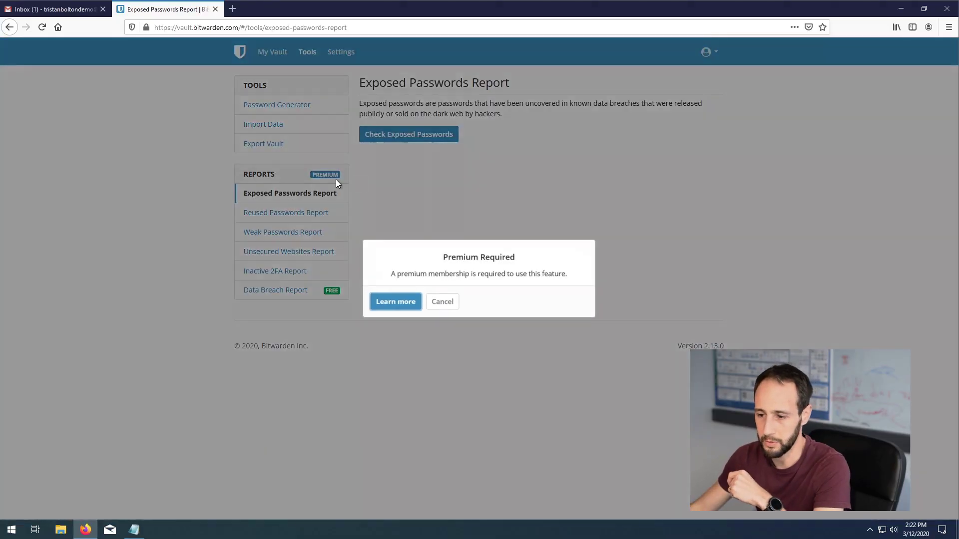
{"action": "left_click", "coordinate": [440, 303]}
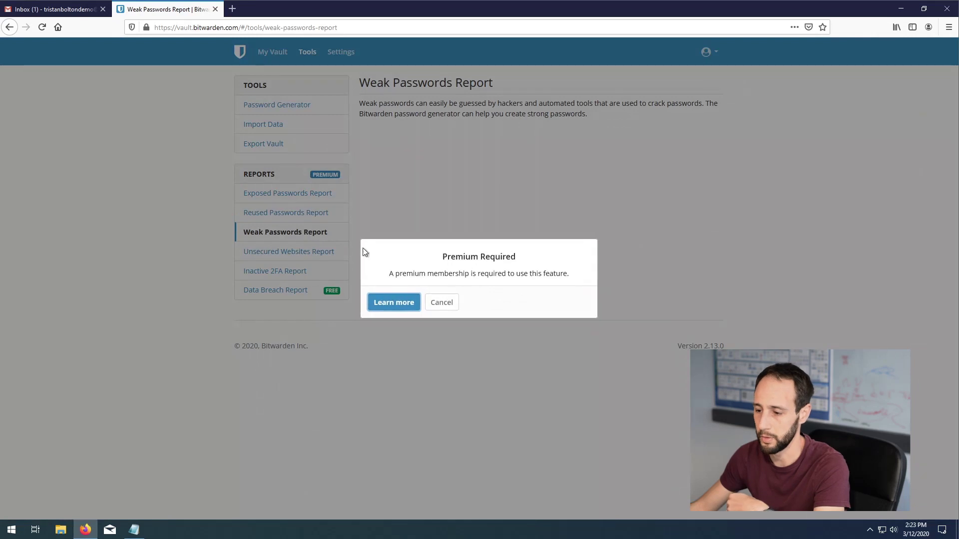
{"action": "left_click", "coordinate": [442, 301]}
{"action": "left_click", "coordinate": [302, 212]}
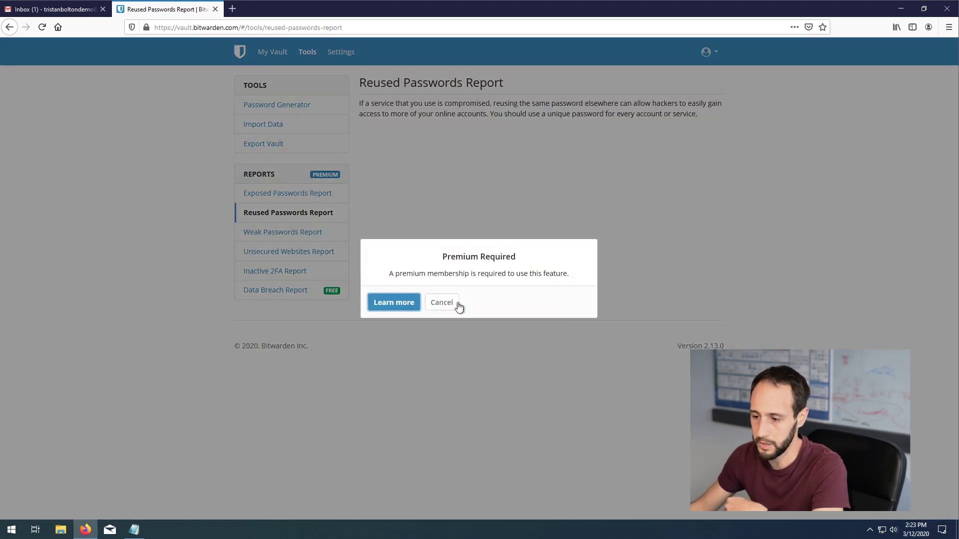
{"action": "left_click", "coordinate": [455, 304]}
{"action": "left_click", "coordinate": [299, 194]}
{"action": "left_click", "coordinate": [438, 302]}
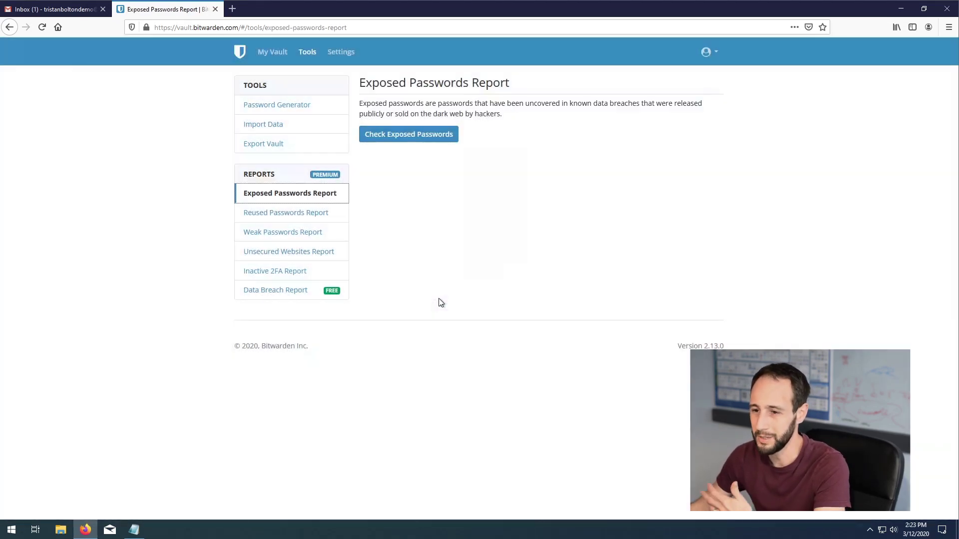
Load the bitwarden.com homepage in a new tab and scroll through it.
{"action": "left_click", "coordinate": [231, 8]}
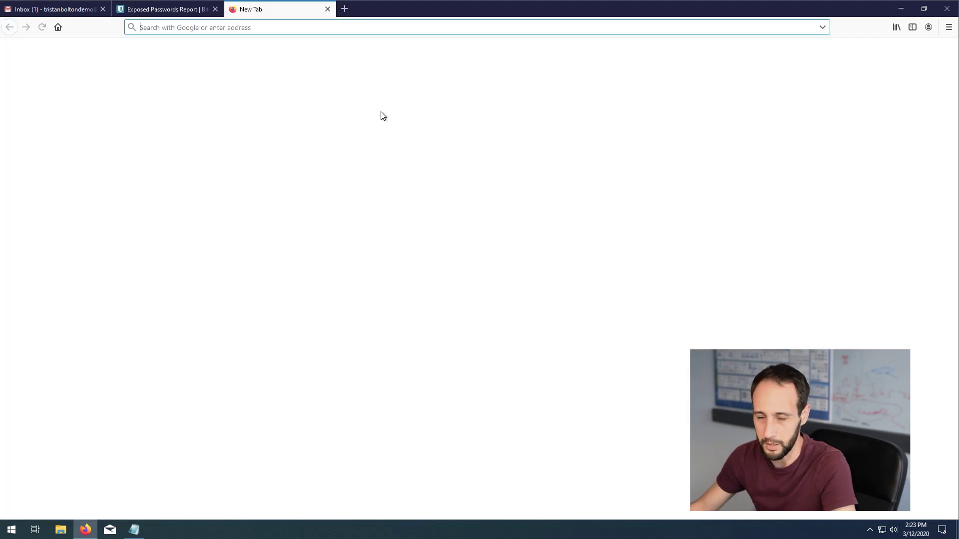
{"action": "type", "text": "bitward"}
{"action": "type", "text": "en.com"}
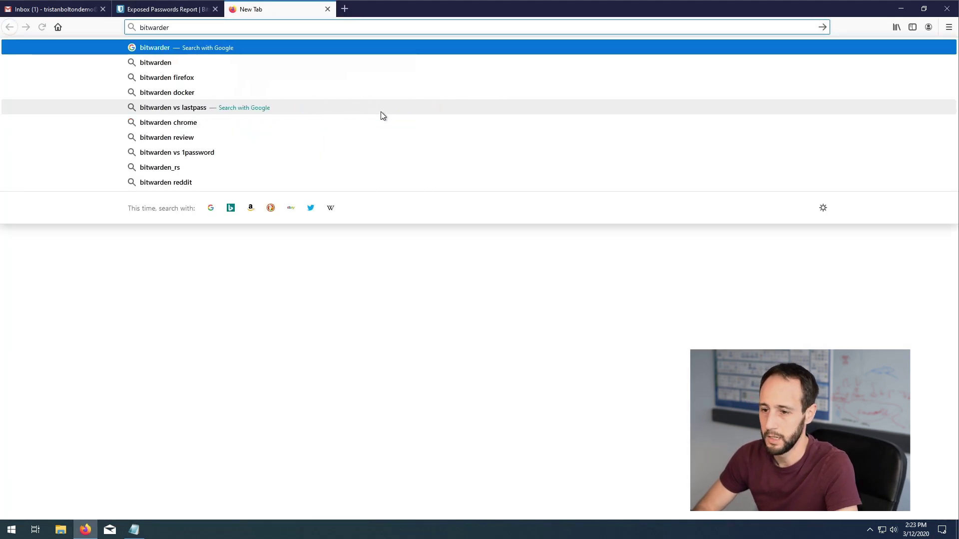
{"action": "key", "text": "Return"}
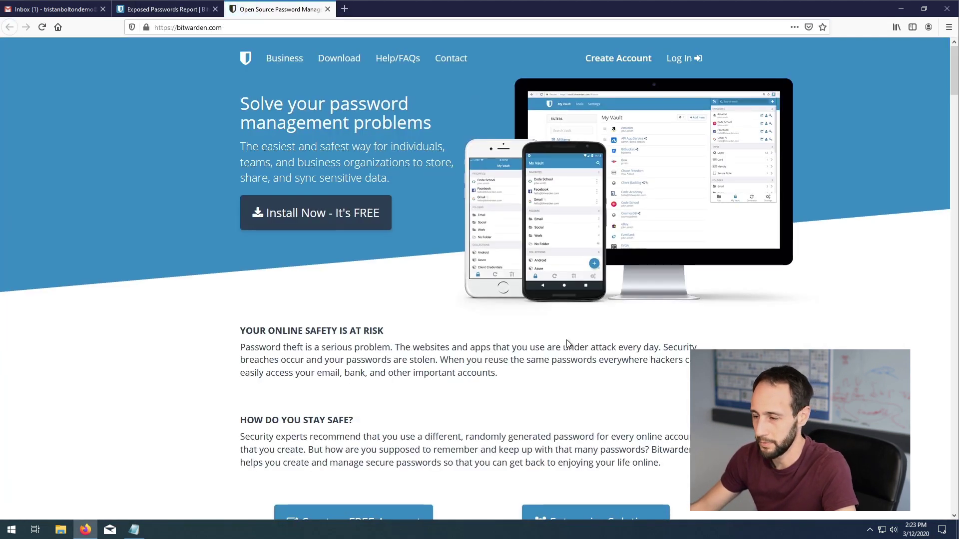
{"action": "scroll", "coordinate": [560, 343], "scroll_direction": "down", "scroll_amount": 20}
{"action": "scroll", "coordinate": [558, 352], "scroll_direction": "down", "scroll_amount": 8}
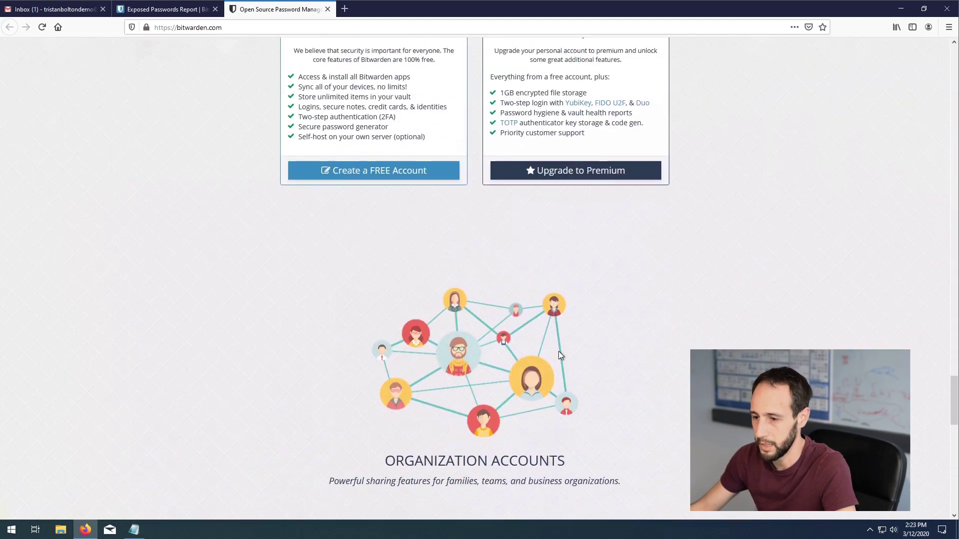
{"action": "scroll", "coordinate": [558, 352], "scroll_direction": "up", "scroll_amount": 4}
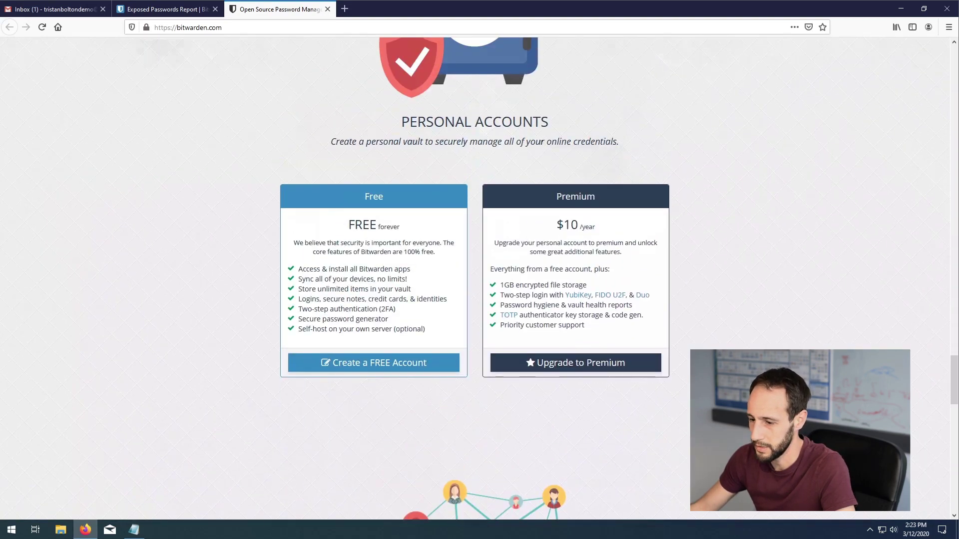
Highlight the Premium plan's price and description, then the Free and Families plan details.
{"action": "left_click_drag", "start_coordinate": [552, 222], "coordinate": [631, 286]}
{"action": "left_click", "coordinate": [685, 199]}
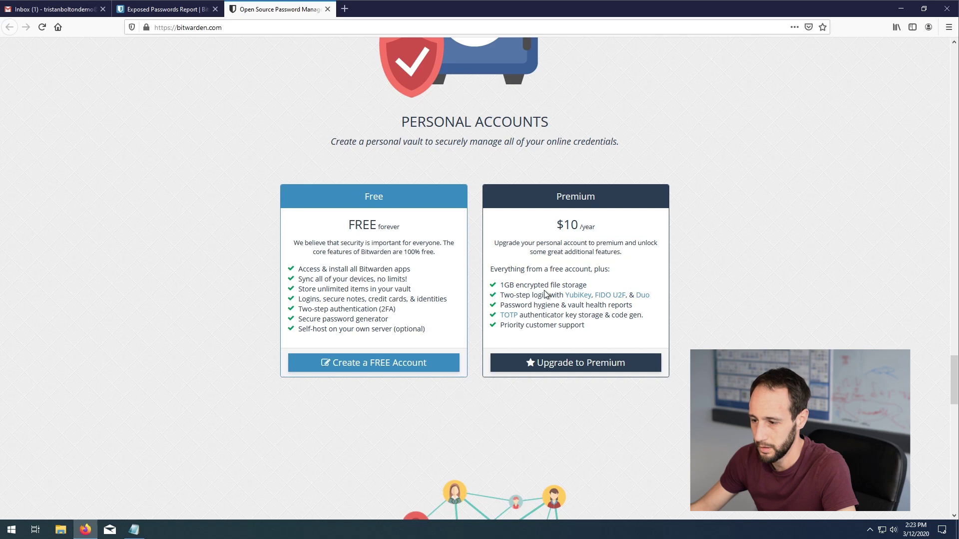
{"action": "left_click_drag", "start_coordinate": [528, 244], "coordinate": [617, 243]}
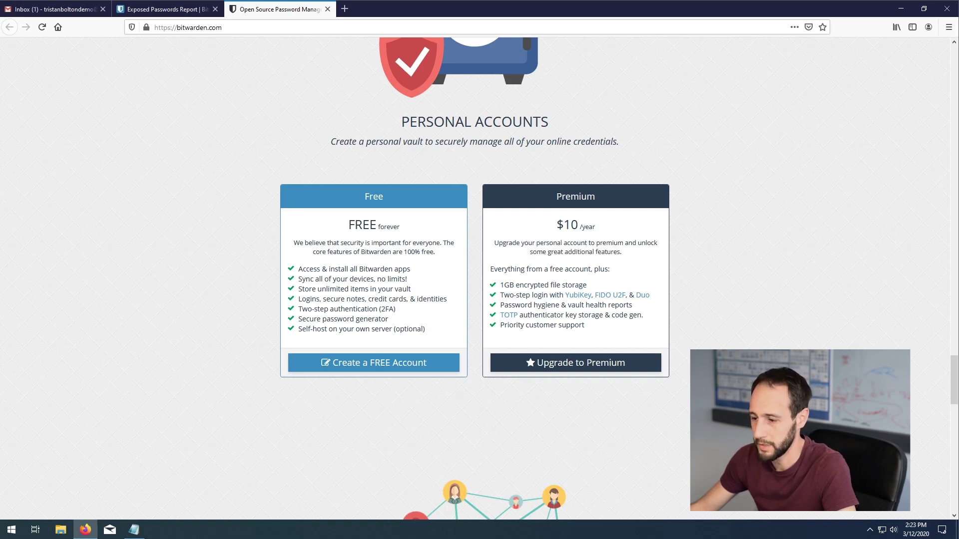
{"action": "scroll", "coordinate": [408, 390], "scroll_direction": "down", "scroll_amount": 5}
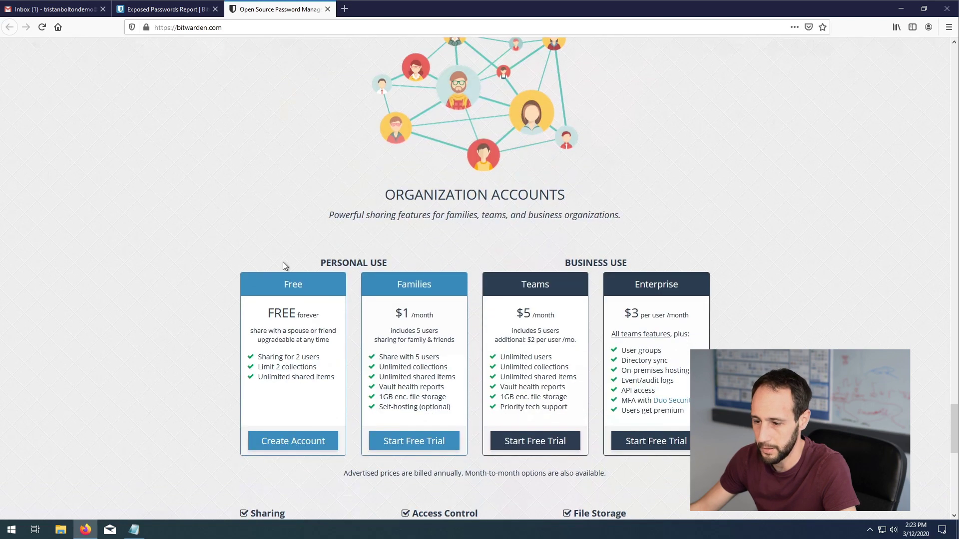
{"action": "left_click_drag", "start_coordinate": [283, 262], "coordinate": [431, 329]}
{"action": "left_click", "coordinate": [440, 370]}
Review the Free and Families organization plans, then return to the Exposed Passwords Report.
{"action": "scroll", "coordinate": [440, 370], "scroll_direction": "down", "scroll_amount": 2}
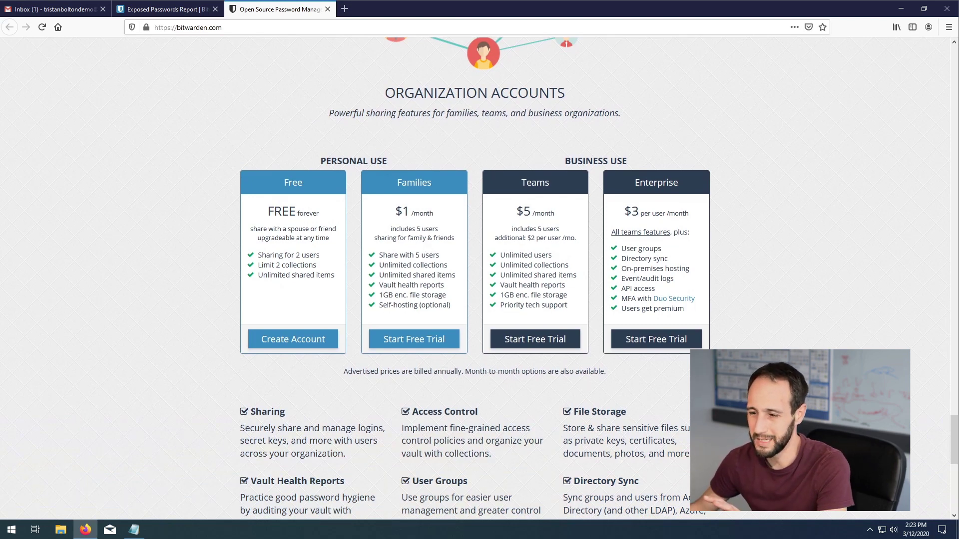
{"action": "left_click_drag", "start_coordinate": [267, 211], "coordinate": [320, 265]}
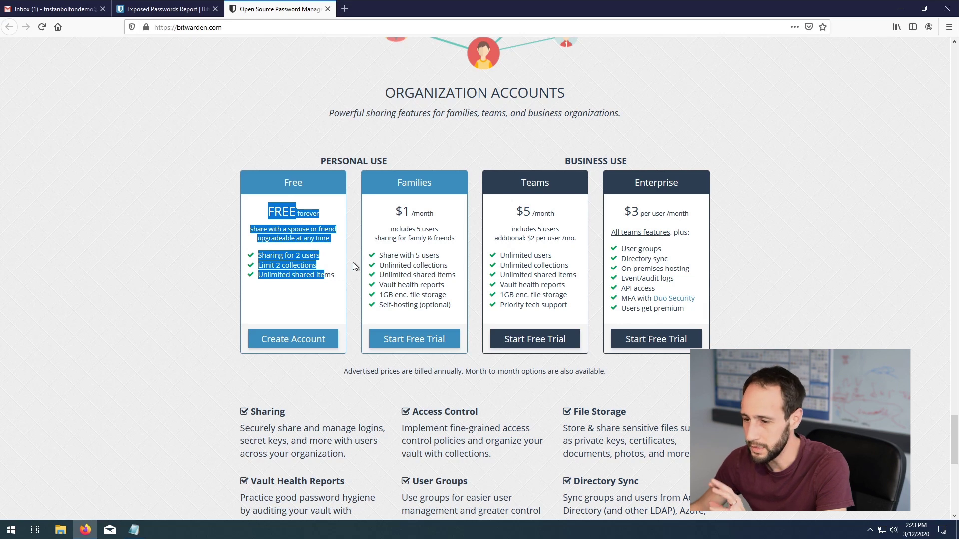
{"action": "left_click", "coordinate": [372, 250]}
{"action": "left_click_drag", "start_coordinate": [392, 206], "coordinate": [450, 297]}
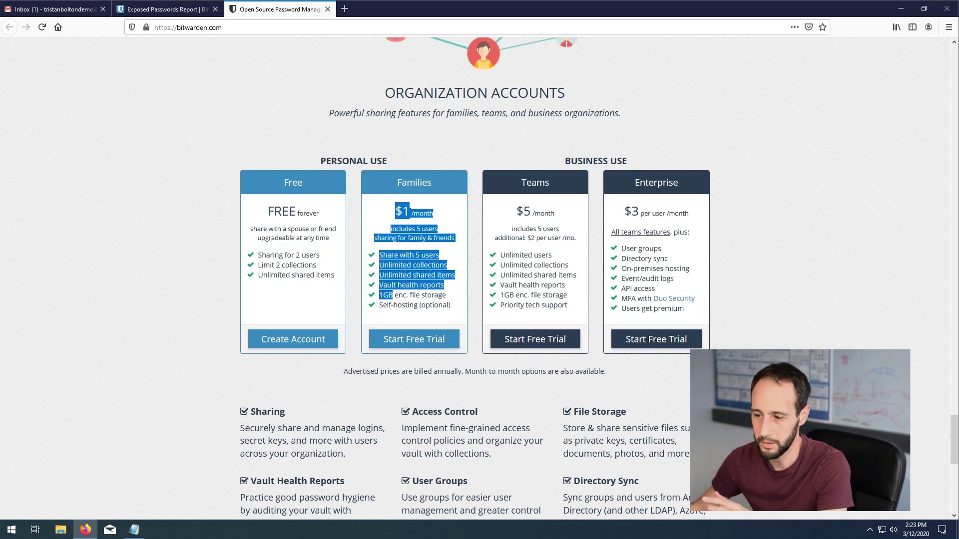
{"action": "left_click", "coordinate": [399, 299]}
{"action": "scroll", "coordinate": [396, 304], "scroll_direction": "up", "scroll_amount": 3}
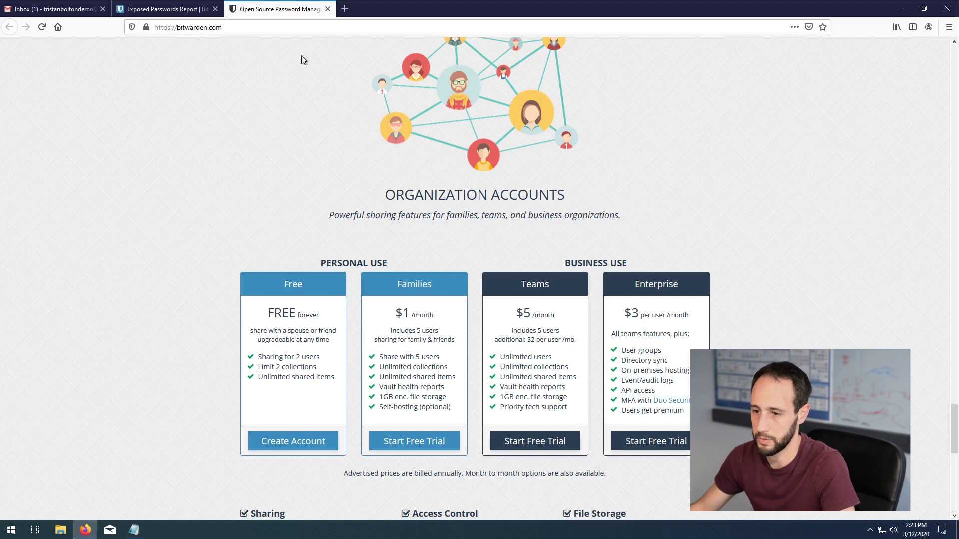
{"action": "left_click", "coordinate": [165, 9]}
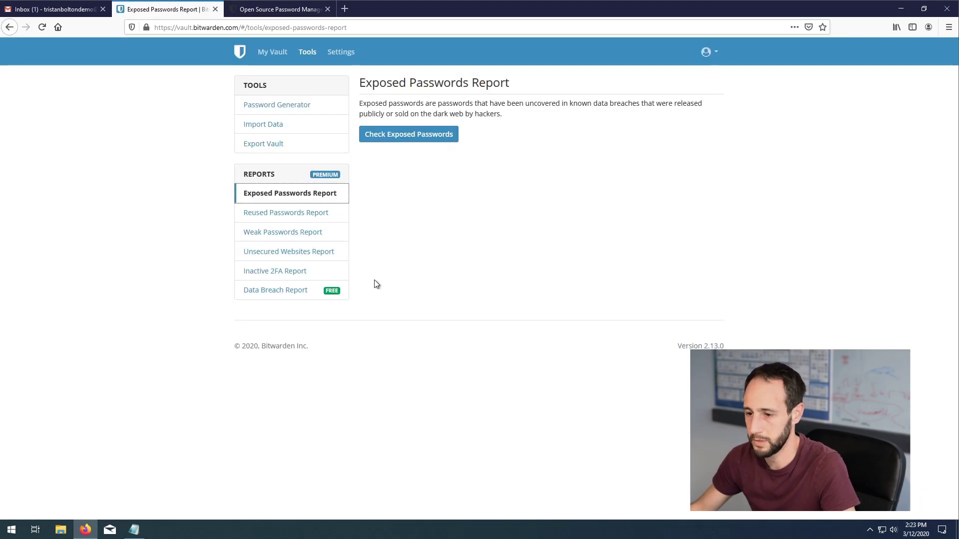
Navigate from My Vault to the Settings > Two-step Login page.
{"action": "left_click", "coordinate": [282, 54]}
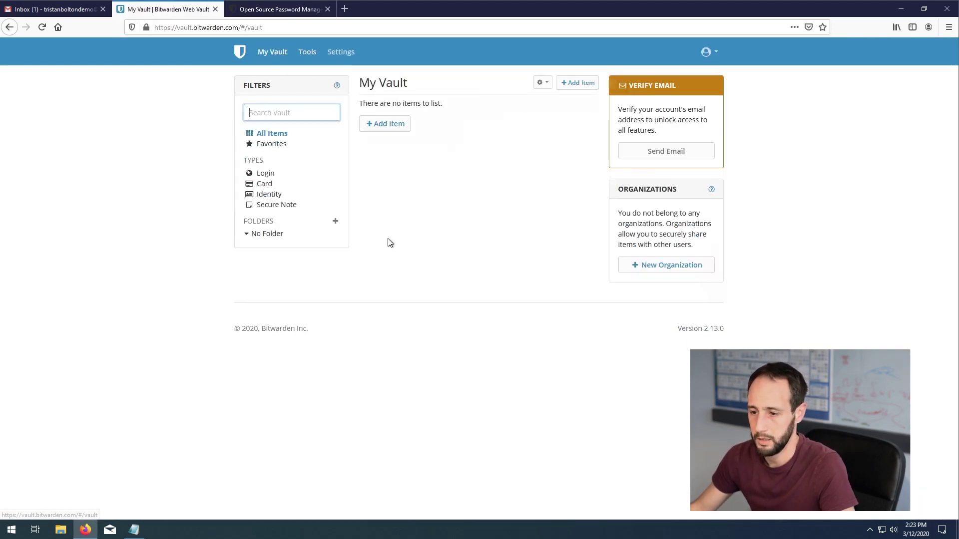
{"action": "left_click", "coordinate": [308, 54]}
{"action": "left_click", "coordinate": [344, 53]}
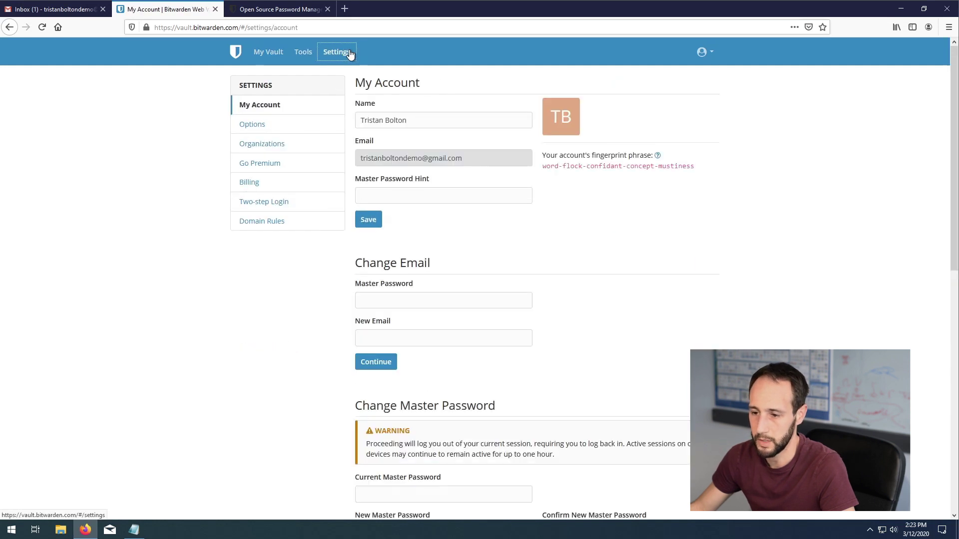
{"action": "left_click", "coordinate": [276, 203]}
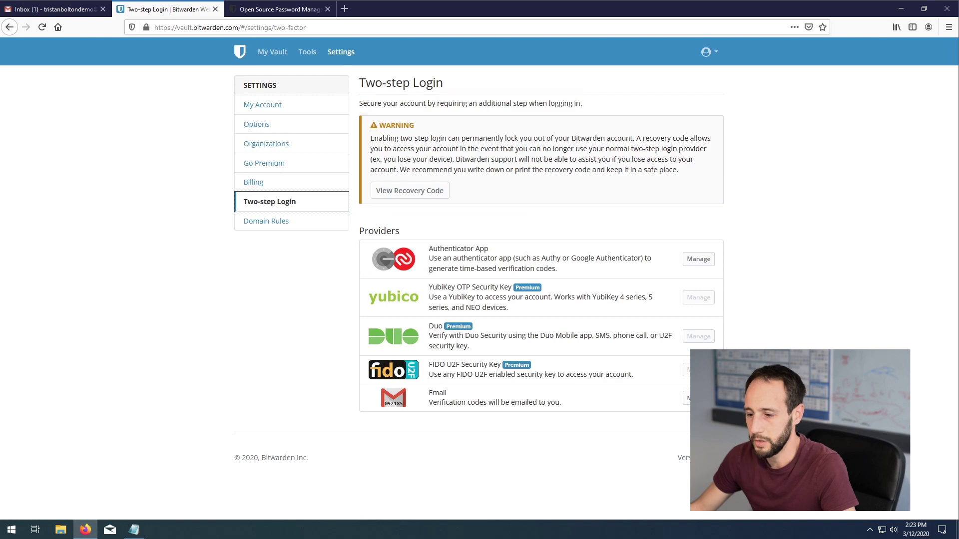
Read the YubiKey and authenticator app provider descriptions, then search Windows for 'yub'.
{"action": "left_click_drag", "start_coordinate": [432, 287], "coordinate": [494, 297]}
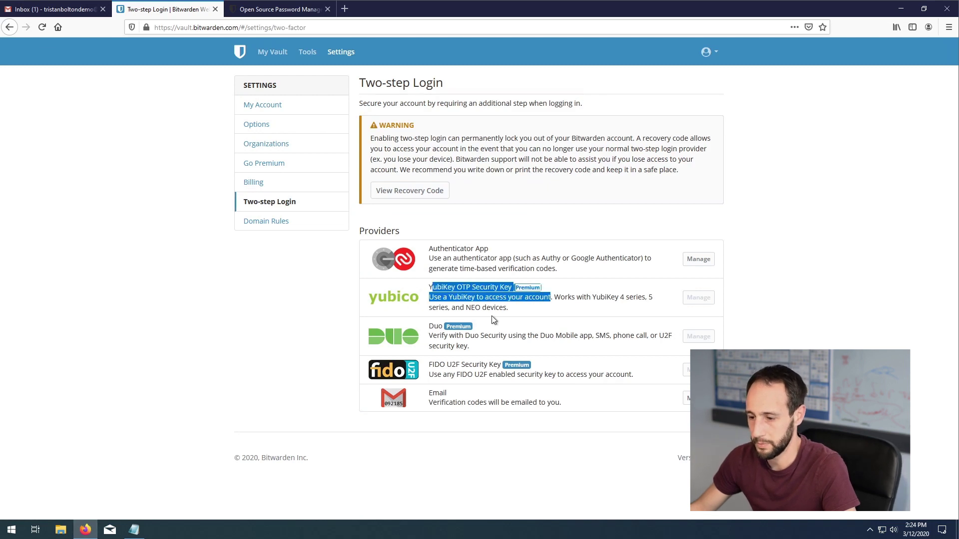
{"action": "left_click", "coordinate": [534, 345]}
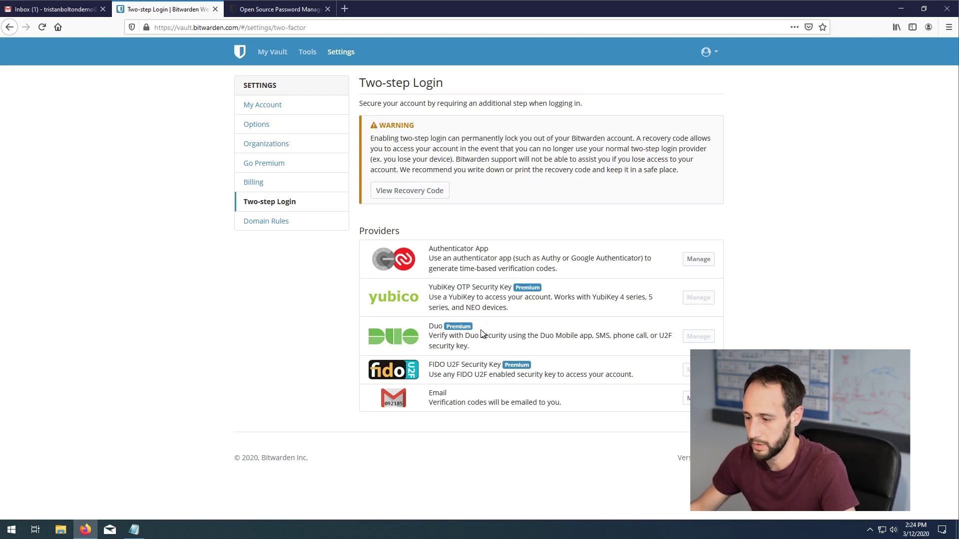
{"action": "left_click_drag", "start_coordinate": [502, 258], "coordinate": [592, 272]}
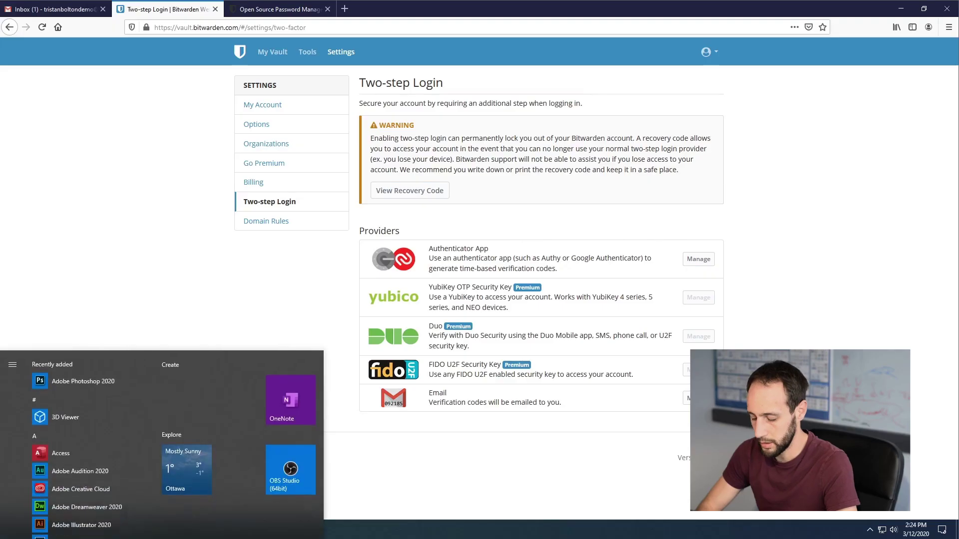
{"action": "type", "text": "yub"}
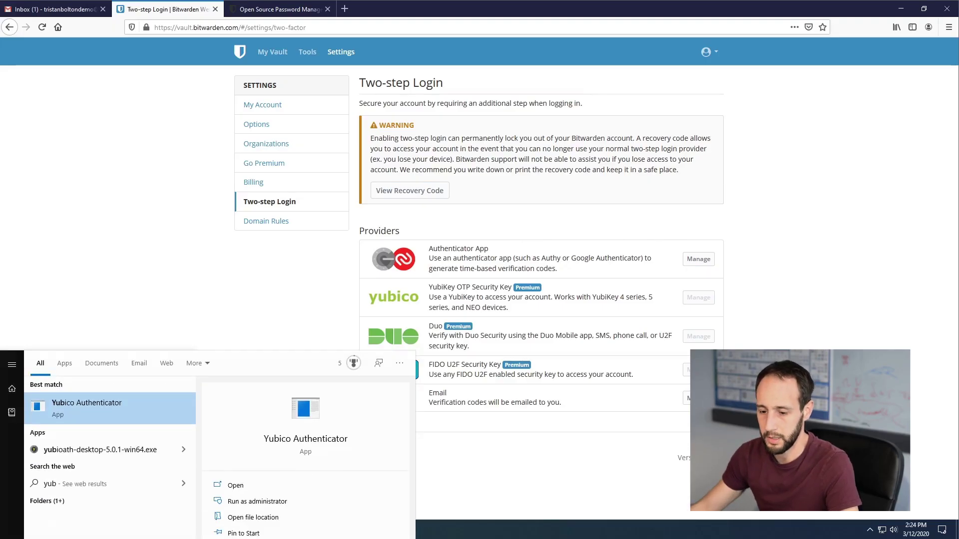
Launch Yubico Authenticator beside the browser and start Authenticator App setup with the master password.
{"action": "left_click", "coordinate": [112, 403]}
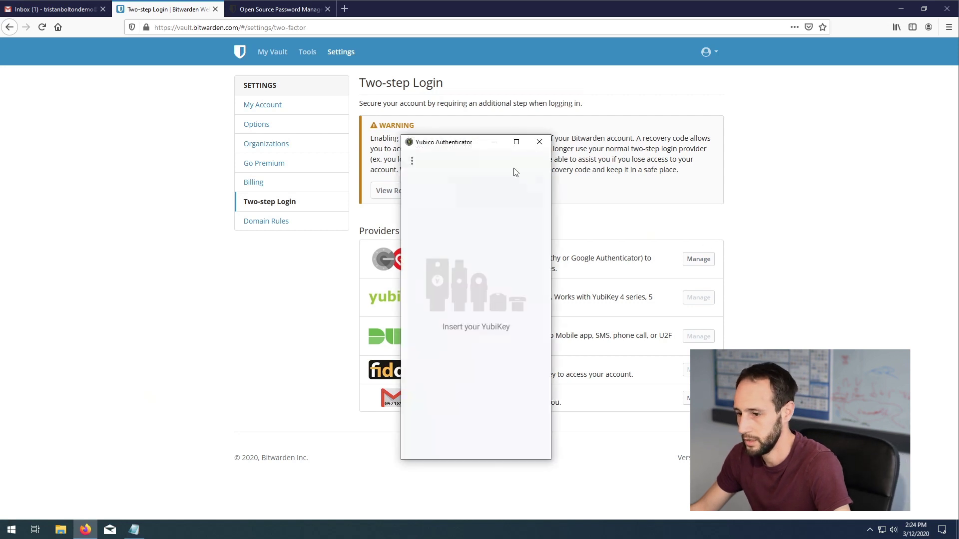
{"action": "left_click_drag", "start_coordinate": [464, 145], "coordinate": [828, 111]}
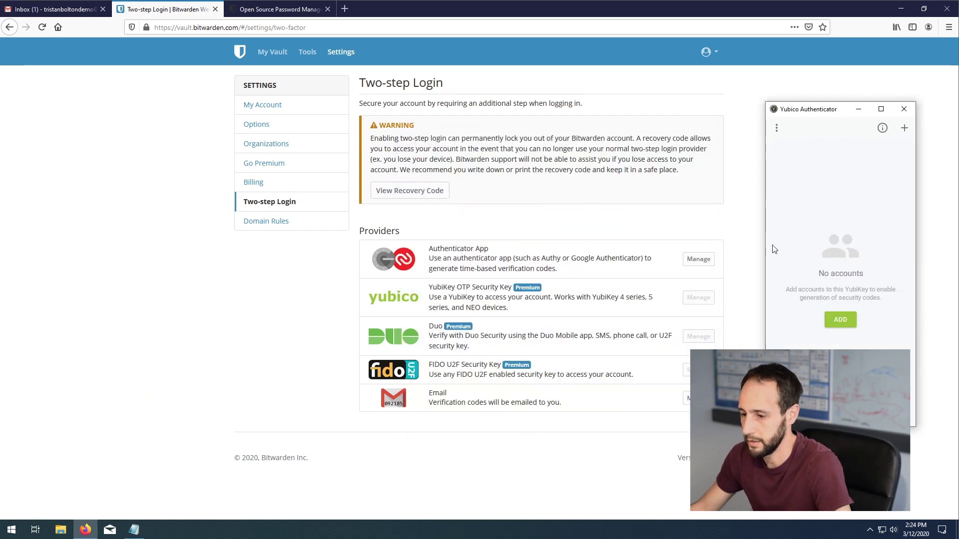
{"action": "left_click", "coordinate": [692, 259]}
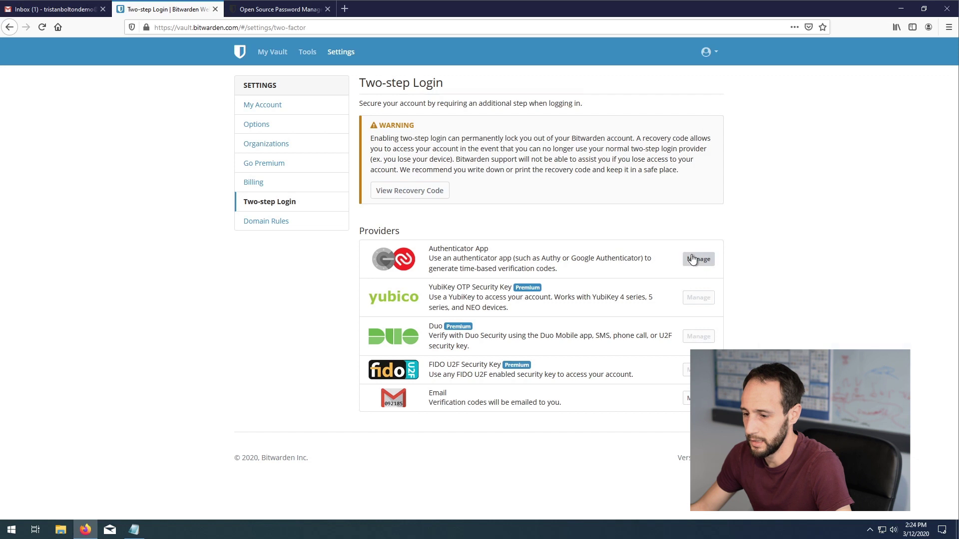
{"action": "left_click", "coordinate": [709, 266]}
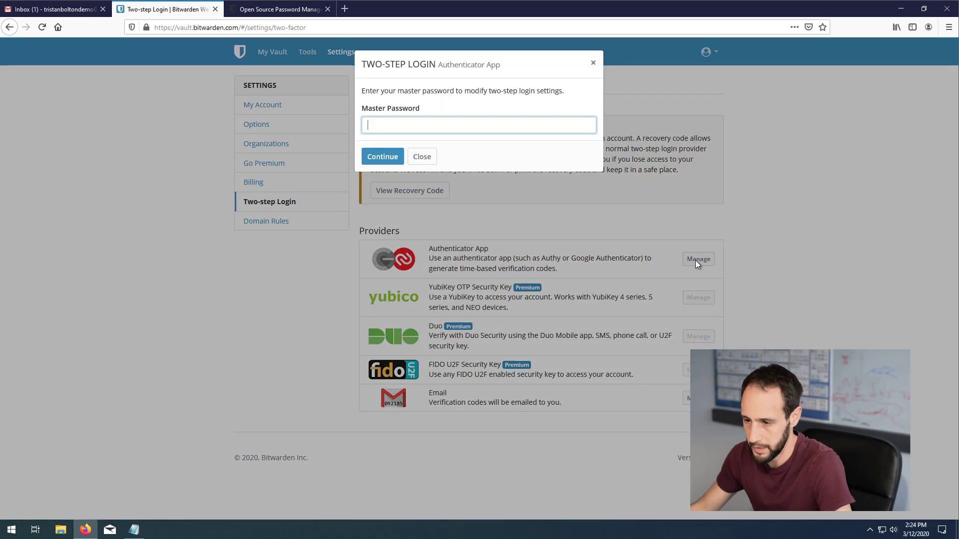
{"action": "left_click", "coordinate": [389, 157]}
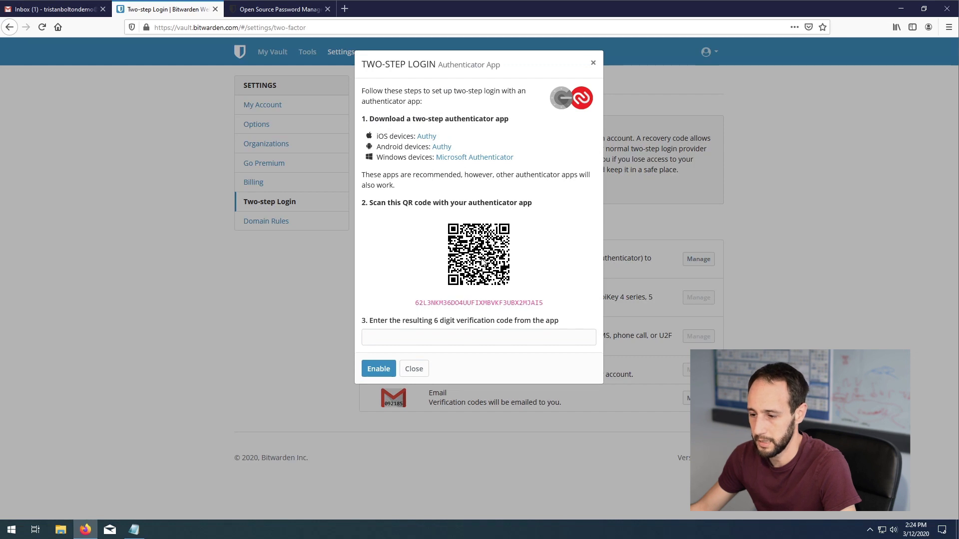
Add the Bitwarden account in Yubico Authenticator and enable two-step login with its code.
{"action": "mouse_move", "coordinate": [86, 529]}
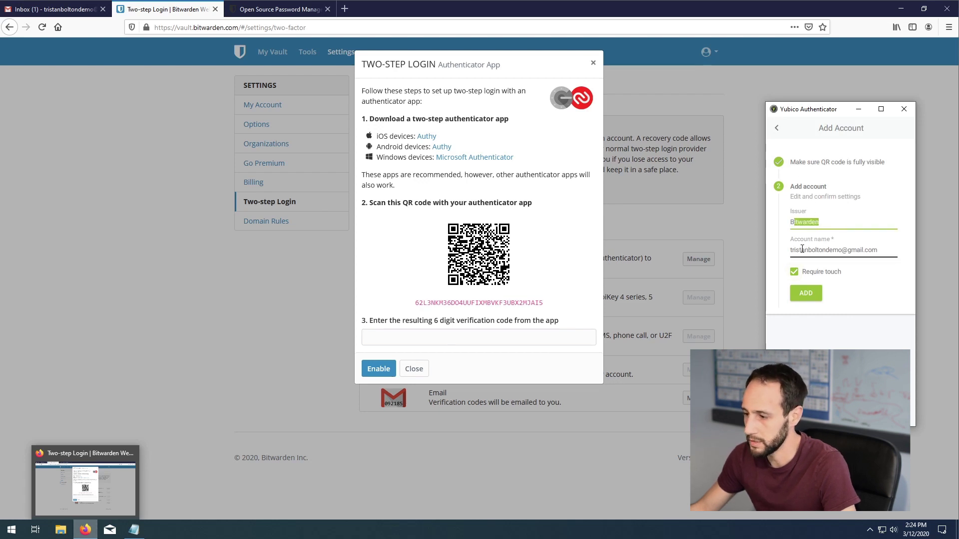
{"action": "left_click", "coordinate": [805, 295]}
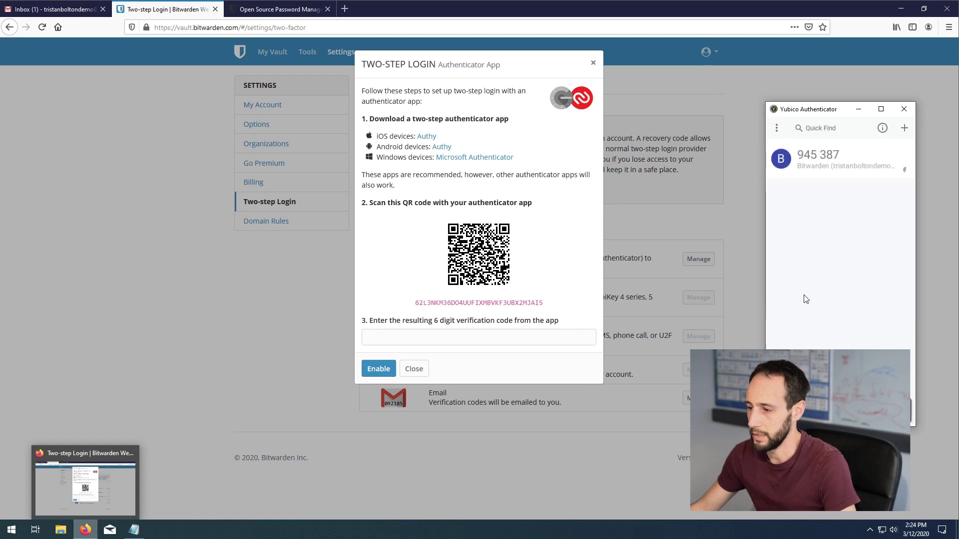
{"action": "right_click", "coordinate": [816, 158]}
{"action": "left_click", "coordinate": [877, 171]}
{"action": "left_click", "coordinate": [473, 334]}
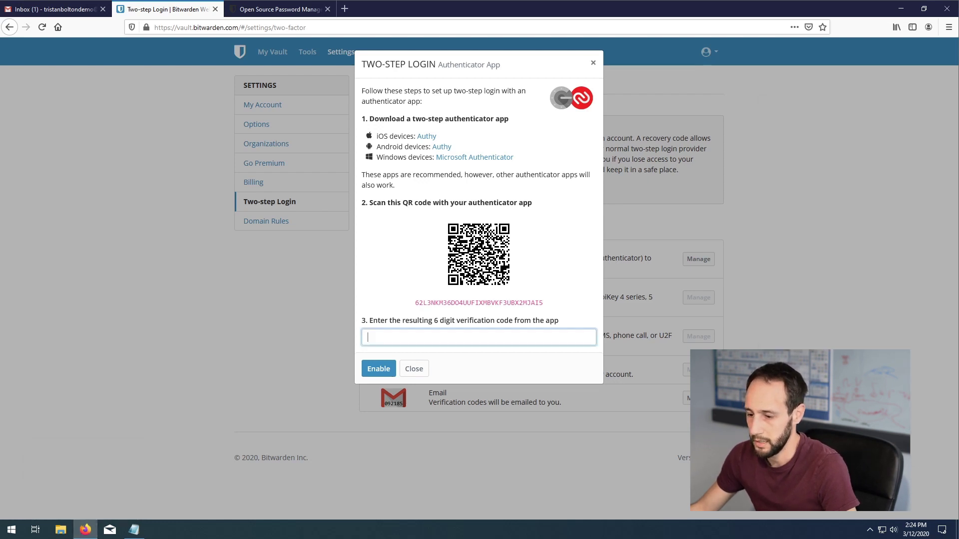
{"action": "left_click", "coordinate": [377, 369]}
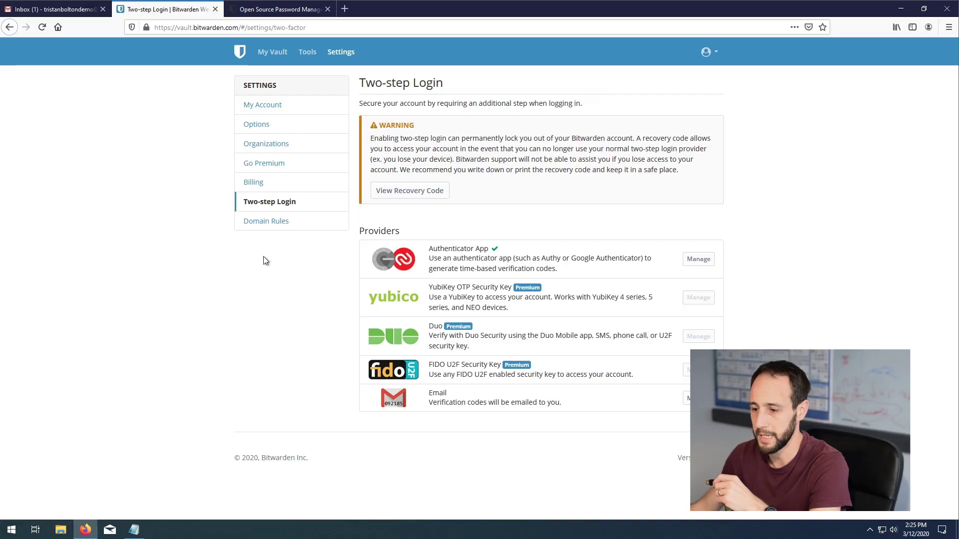
Reveal the two-step recovery code with the pasted master password and print it.
{"action": "left_click", "coordinate": [414, 191]}
{"action": "right_click", "coordinate": [378, 127]}
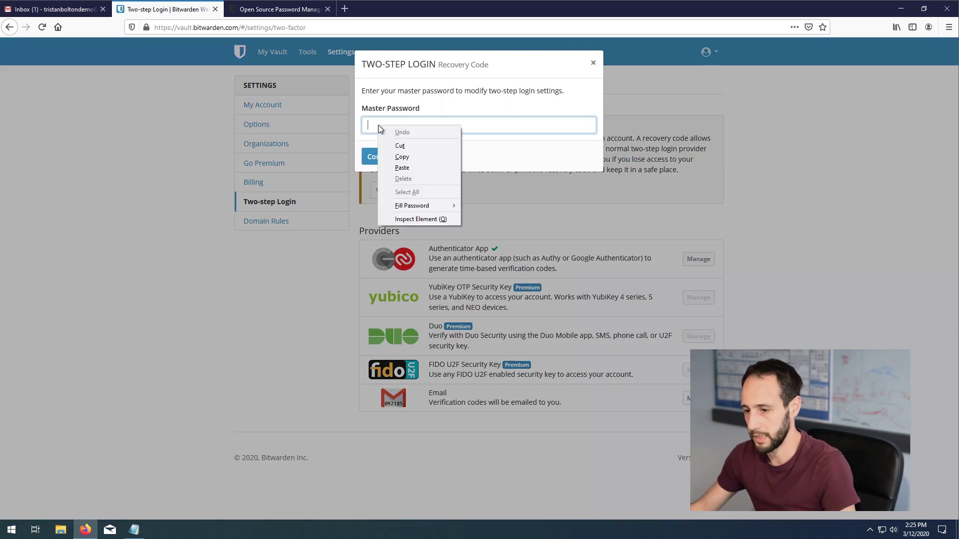
{"action": "left_click", "coordinate": [401, 168]}
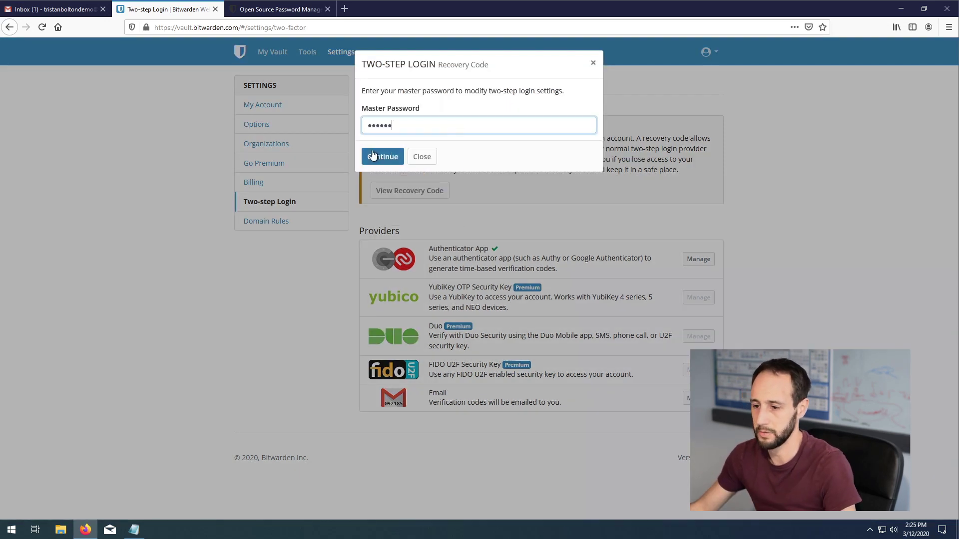
{"action": "left_click", "coordinate": [134, 529]}
{"action": "left_click", "coordinate": [457, 56]}
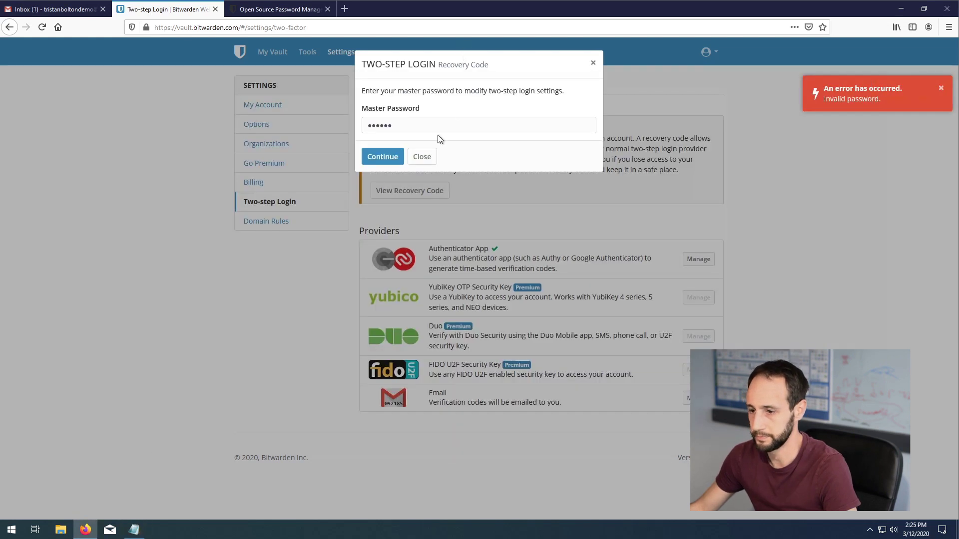
{"action": "left_click", "coordinate": [368, 157]}
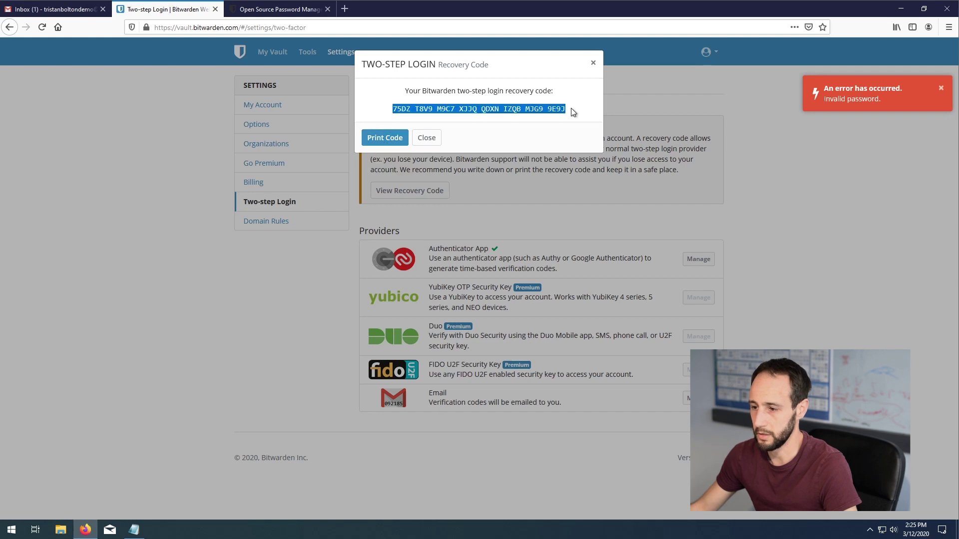
{"action": "left_click", "coordinate": [384, 138]}
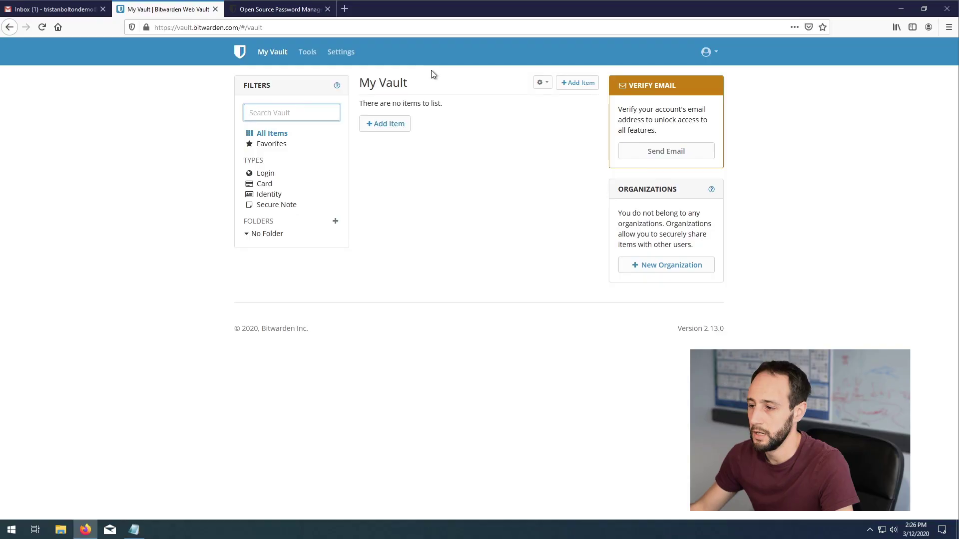
{"action": "left_click", "coordinate": [712, 50]}
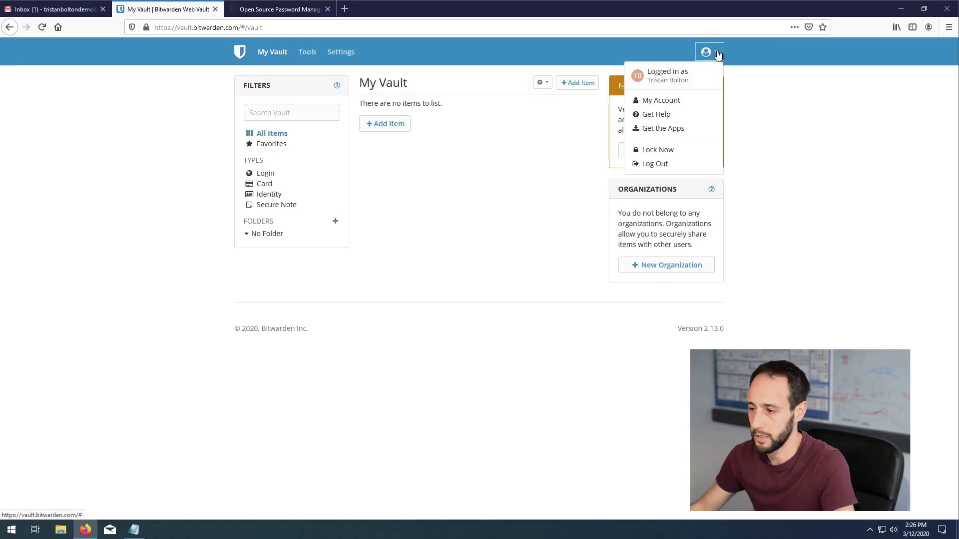
Log out of the web vault and return to the login page.
{"action": "left_click", "coordinate": [660, 162]}
{"action": "left_click", "coordinate": [457, 204]}
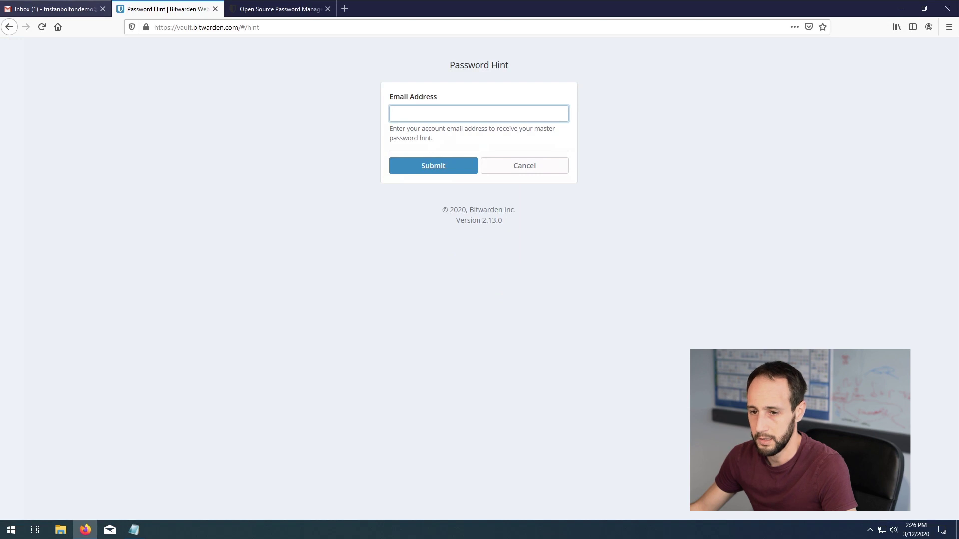
{"action": "left_click", "coordinate": [10, 27]}
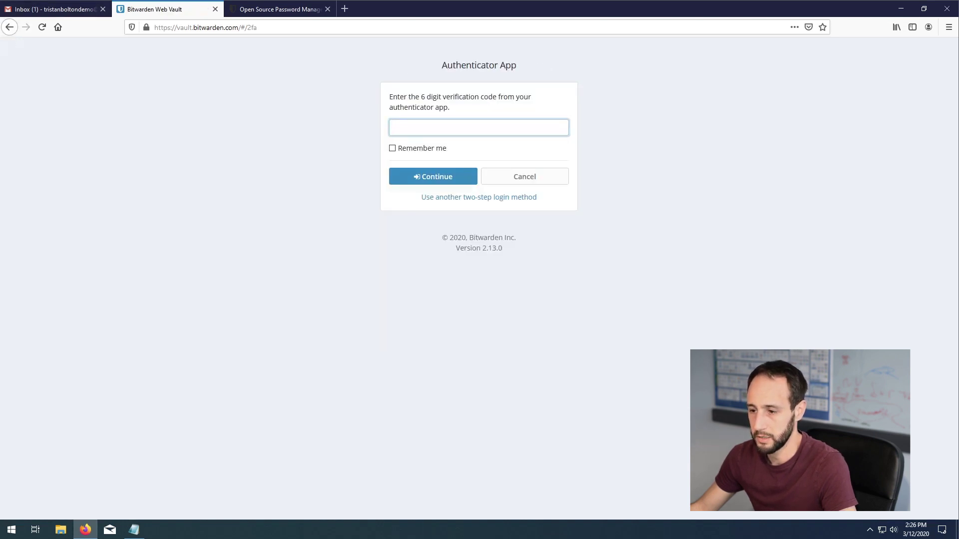
Copy the Yubico Authenticator code and paste it to complete two-step login.
{"action": "key", "text": "alt+Tab"}
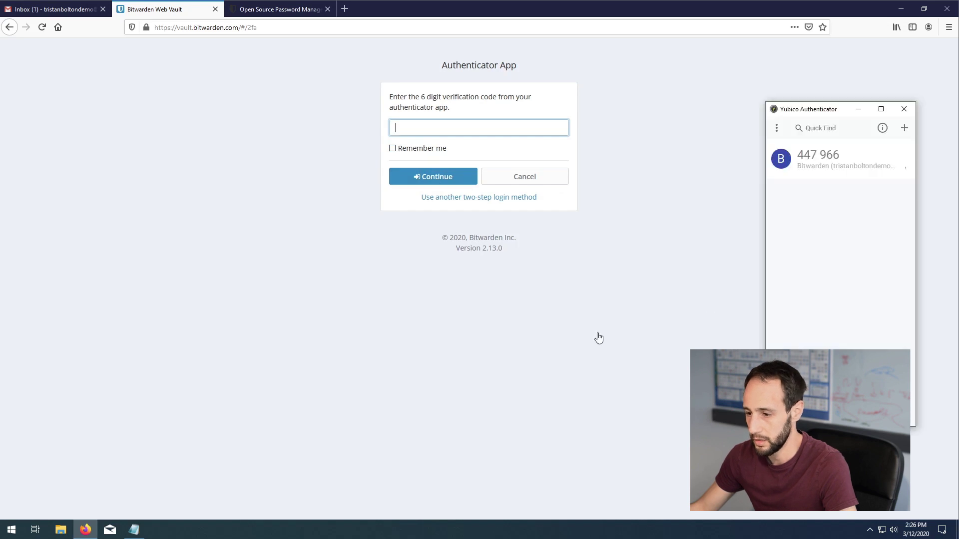
{"action": "right_click", "coordinate": [794, 160]}
{"action": "left_click", "coordinate": [823, 170]}
{"action": "right_click", "coordinate": [475, 131]}
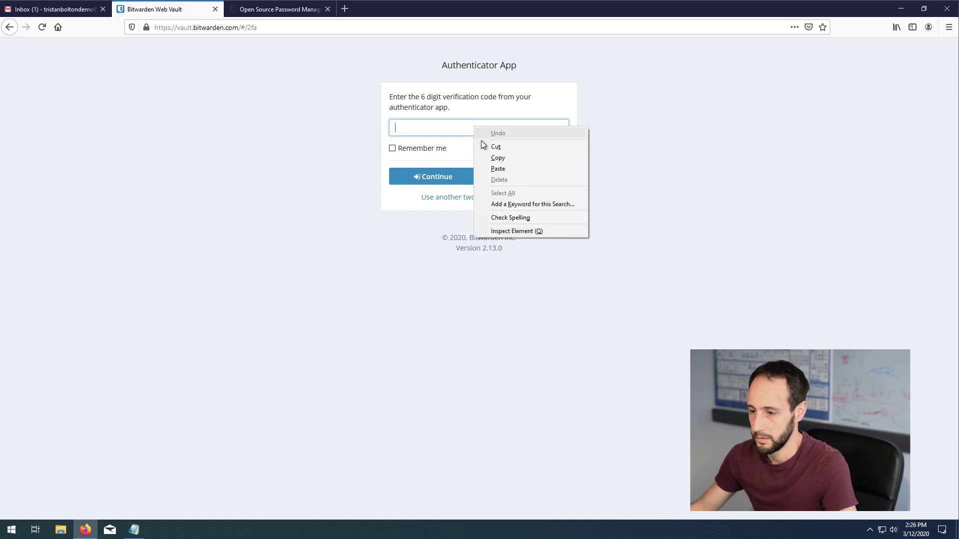
{"action": "left_click", "coordinate": [497, 166]}
{"action": "key", "text": "Return"}
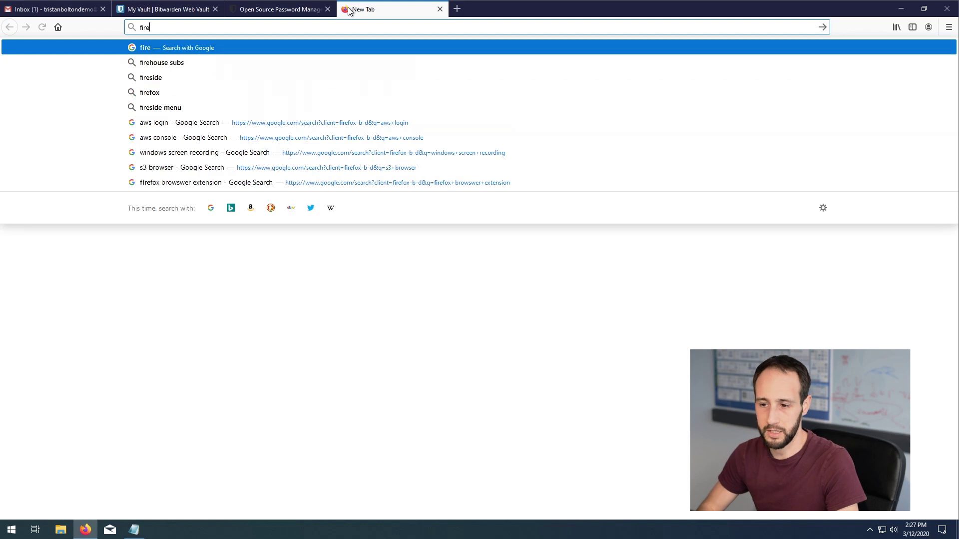
Search 'firefox bitwarden plugin' and install Bitwarden - Free Password Manager from Mozilla add-ons.
{"action": "type", "text": "fox"}
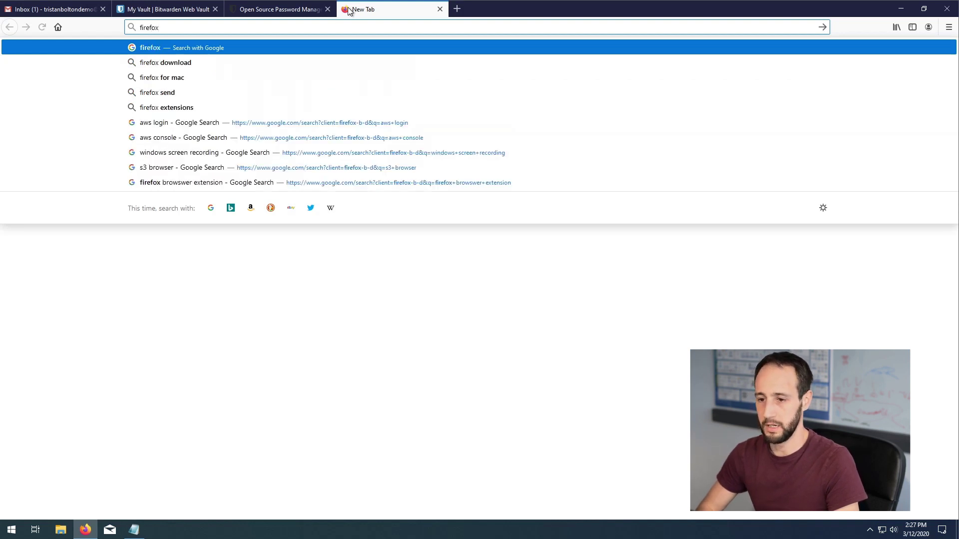
{"action": "type", "text": " bitward"}
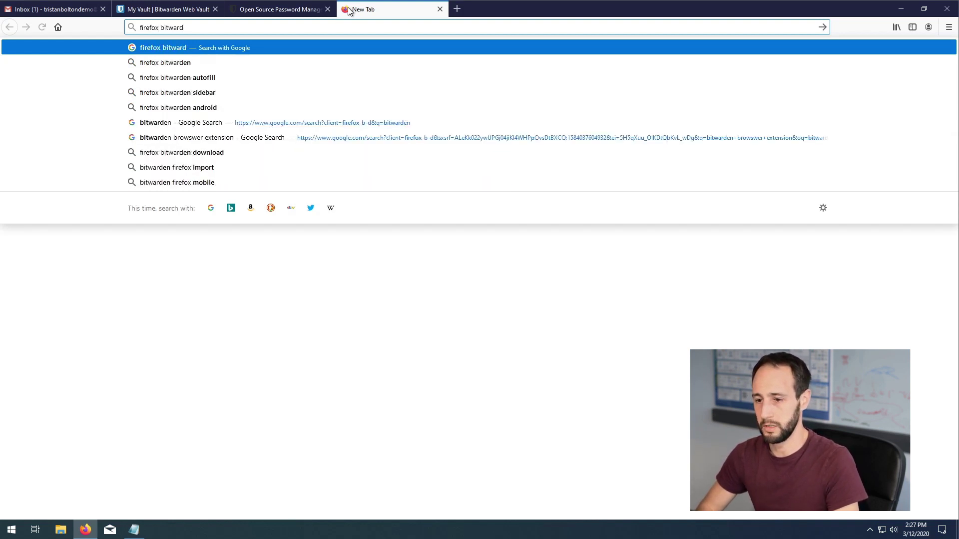
{"action": "type", "text": "en plugin"}
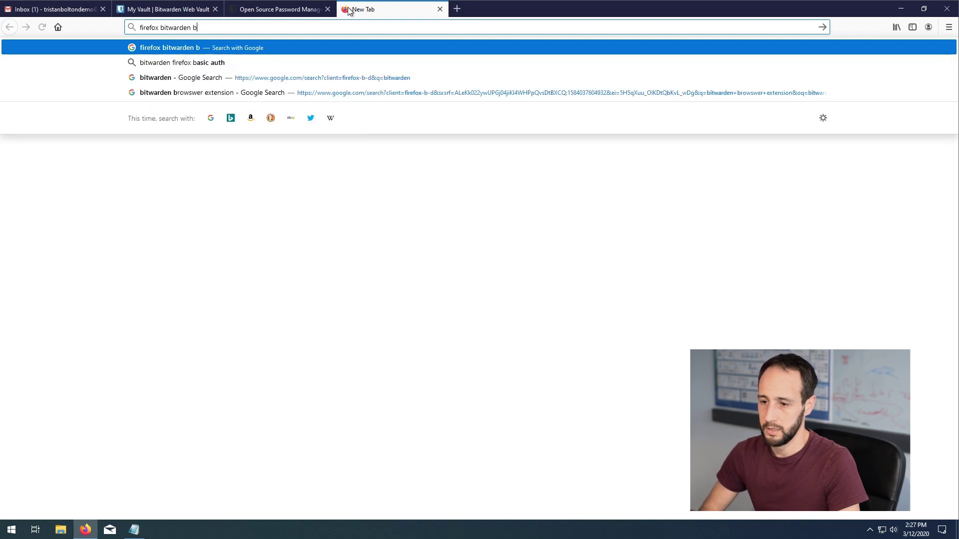
{"action": "key", "text": "Return"}
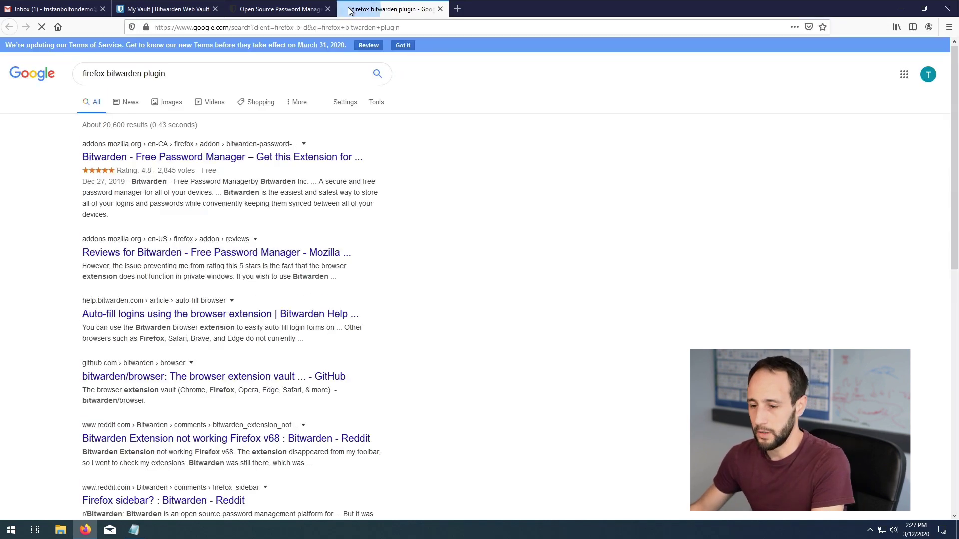
{"action": "left_click", "coordinate": [290, 158]}
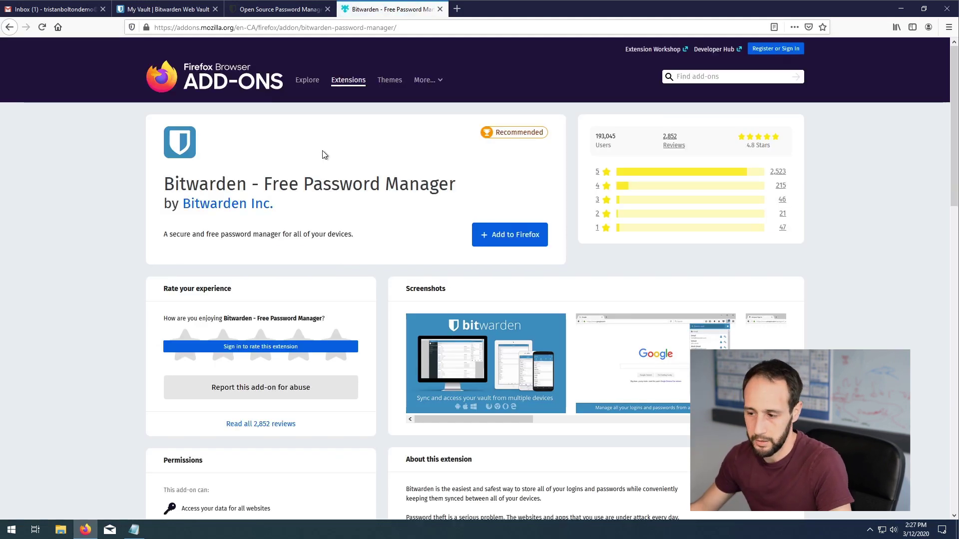
{"action": "left_click", "coordinate": [482, 238]}
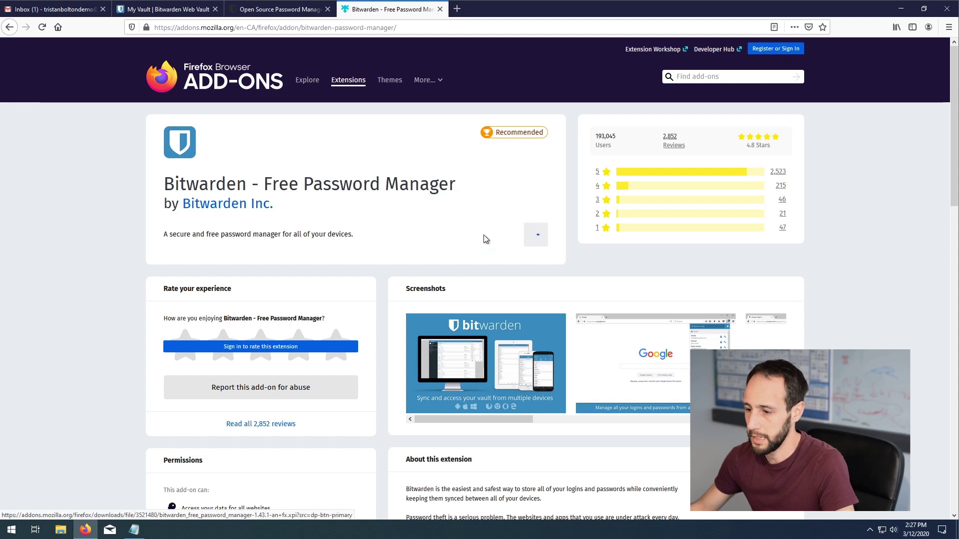
{"action": "left_click", "coordinate": [199, 134]}
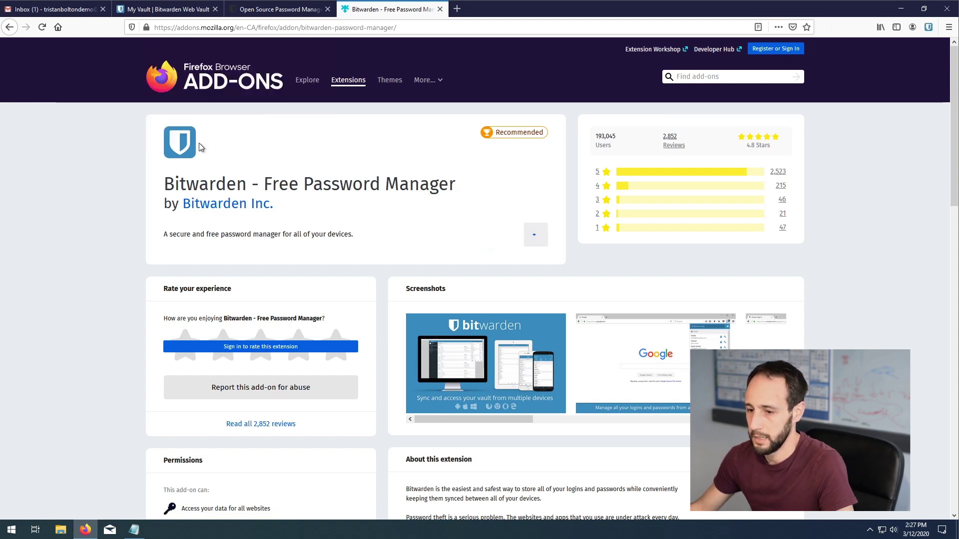
Open the Bitwarden extension popup and begin logging in with the account email.
{"action": "left_click", "coordinate": [927, 27]}
{"action": "left_click", "coordinate": [829, 199]}
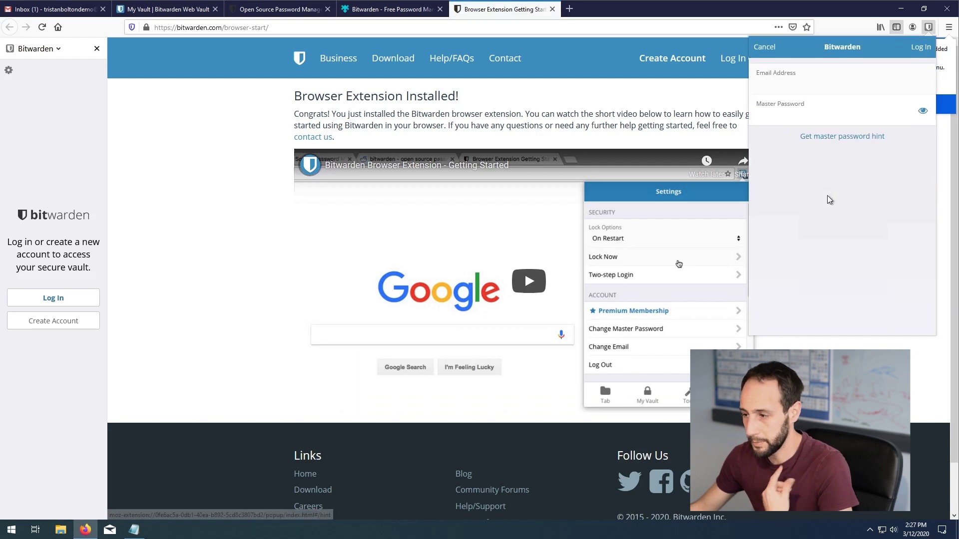
{"action": "type", "text": "tristb"}
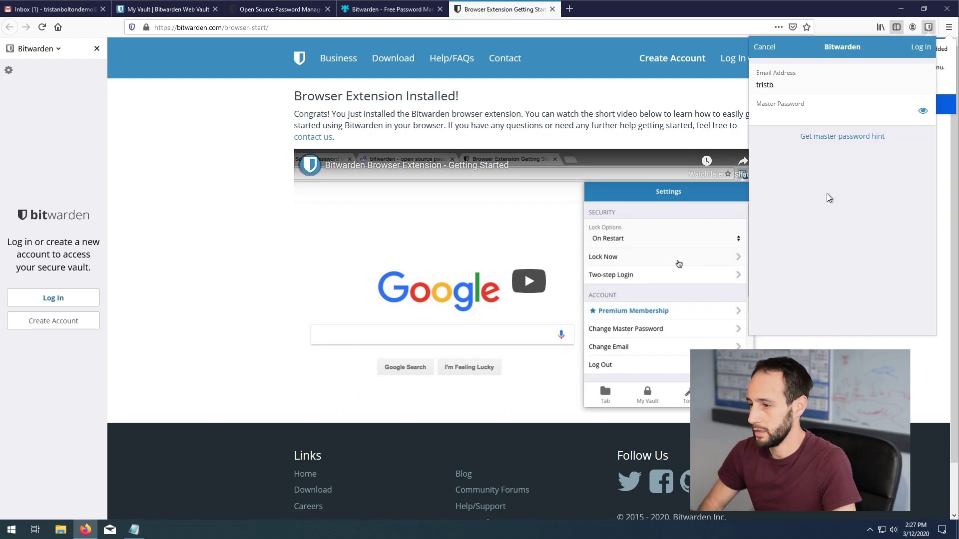
{"action": "key", "text": "BackSpace"}
{"action": "type", "text": "an"}
{"action": "key", "text": "Down"}
{"action": "key", "text": "Tab"}
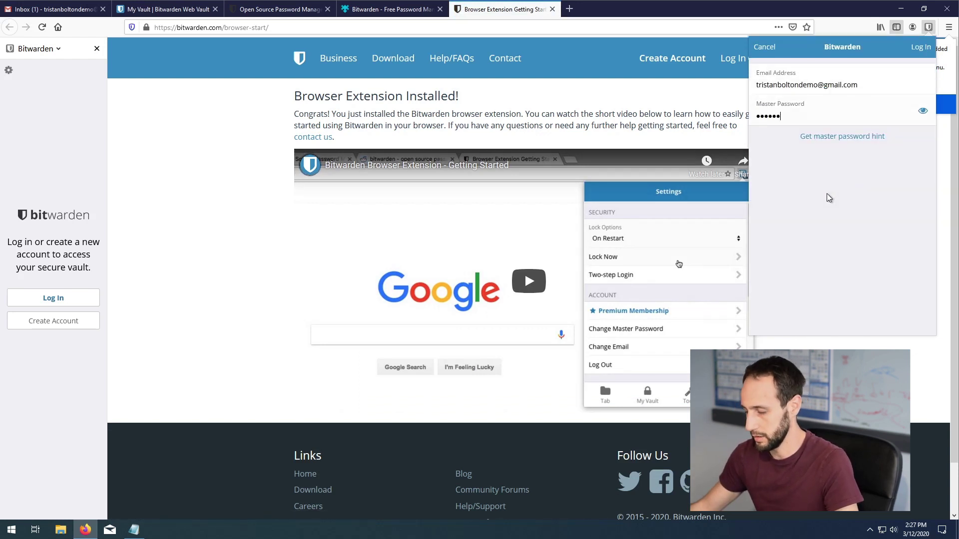
{"action": "key", "text": "alt+Tab"}
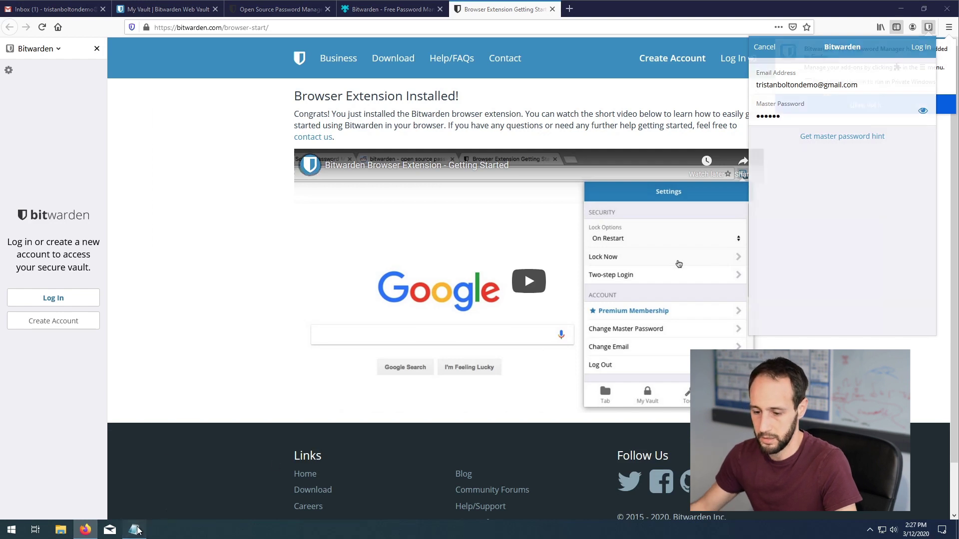
{"action": "key", "text": "alt+Tab"}
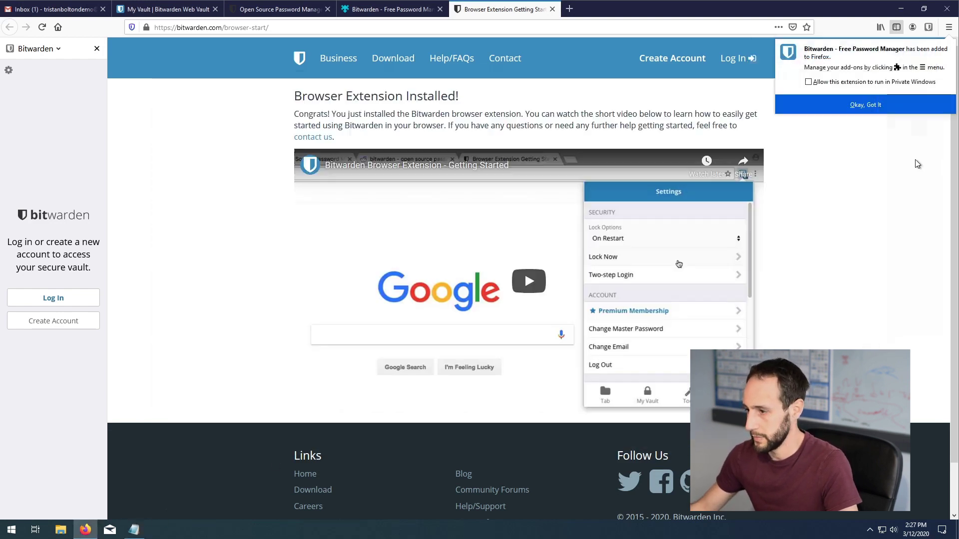
Reopen the extension's login form and fill in the suggested account email.
{"action": "left_click", "coordinate": [948, 31]}
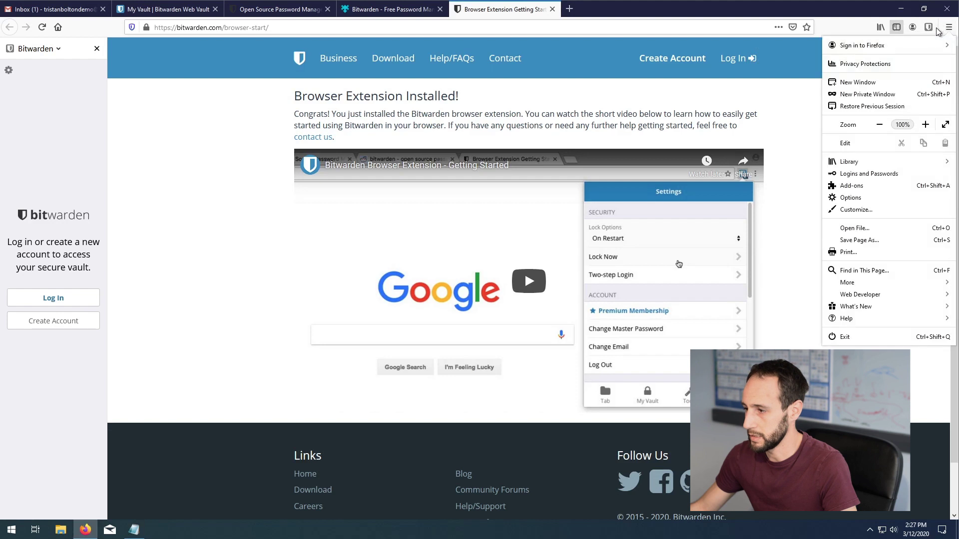
{"action": "left_click", "coordinate": [928, 27]}
{"action": "left_click", "coordinate": [928, 27]}
{"action": "left_click", "coordinate": [830, 200]}
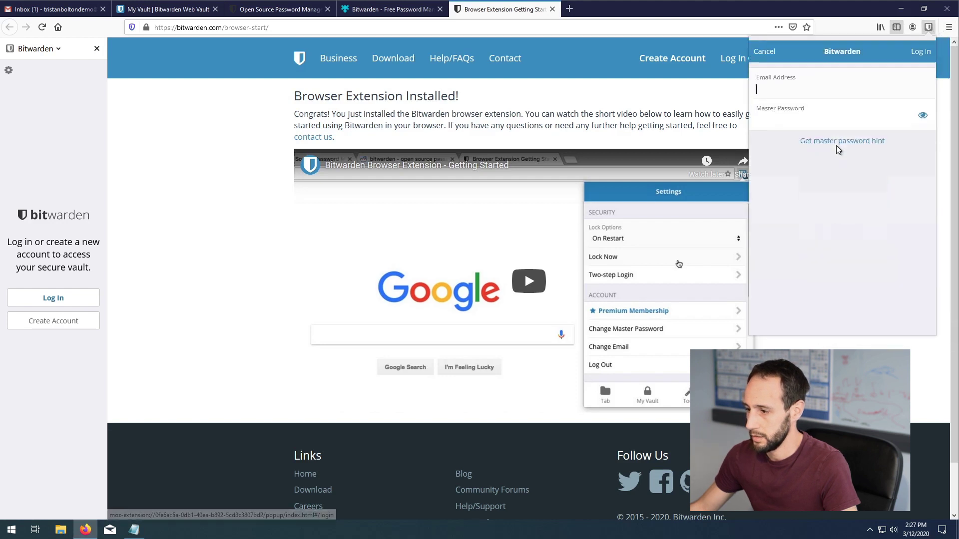
{"action": "type", "text": "tris"}
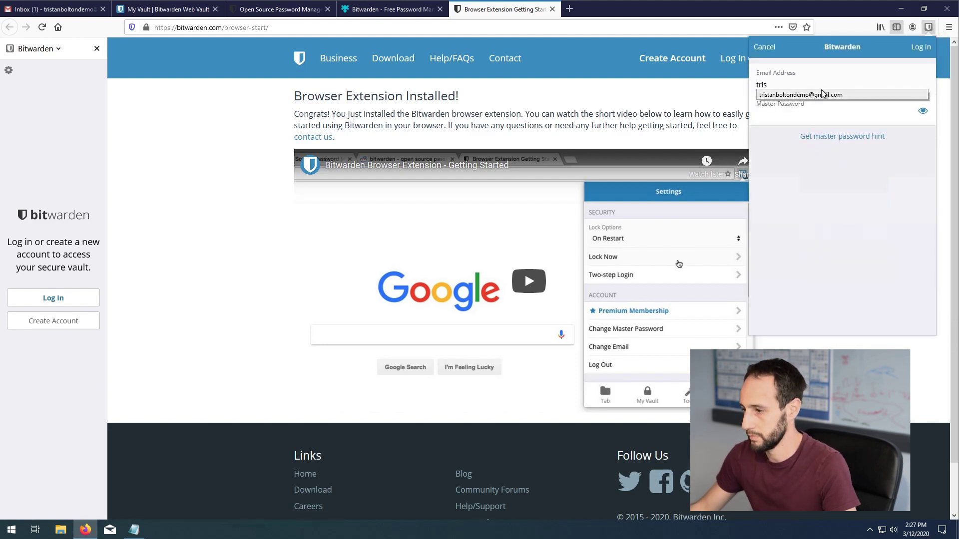
{"action": "left_click", "coordinate": [825, 95]}
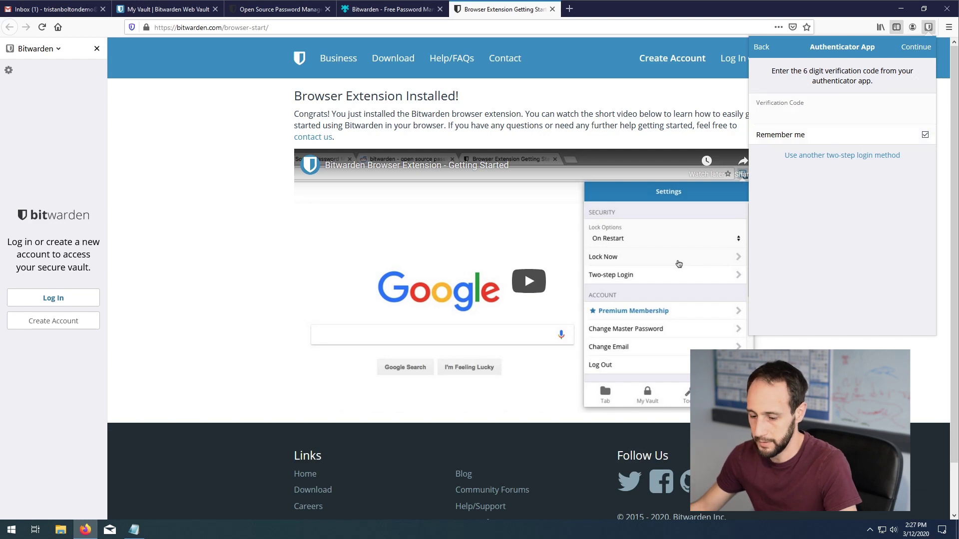
Copy the Yubico Authenticator code and paste it into the extension's Verification Code field.
{"action": "key", "text": "alt+Tab"}
{"action": "right_click", "coordinate": [819, 168]}
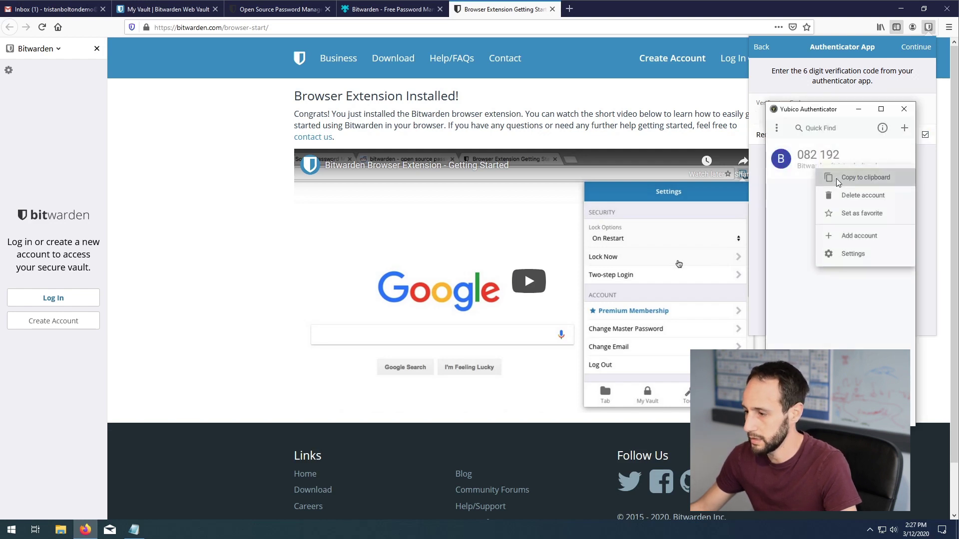
{"action": "left_click", "coordinate": [837, 183]}
{"action": "right_click", "coordinate": [800, 123]}
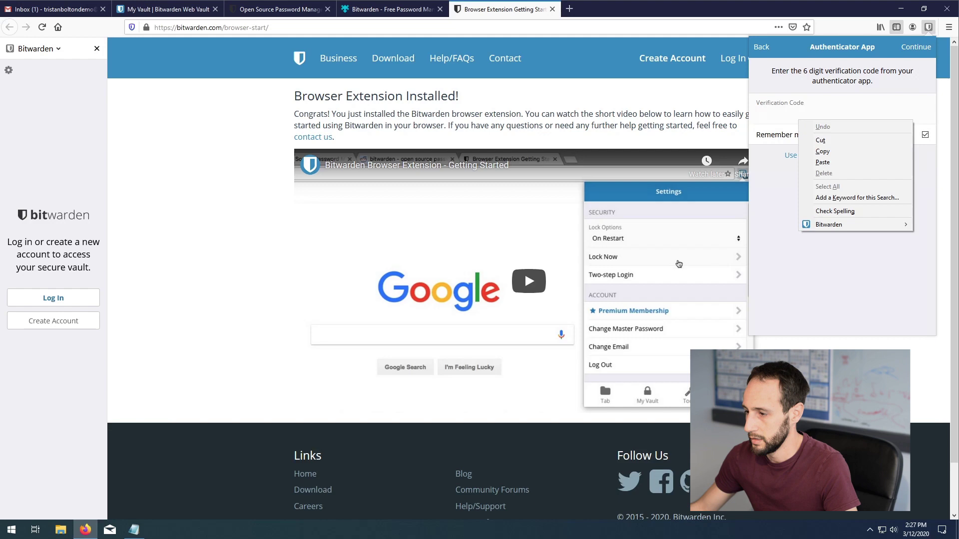
{"action": "left_click", "coordinate": [820, 162]}
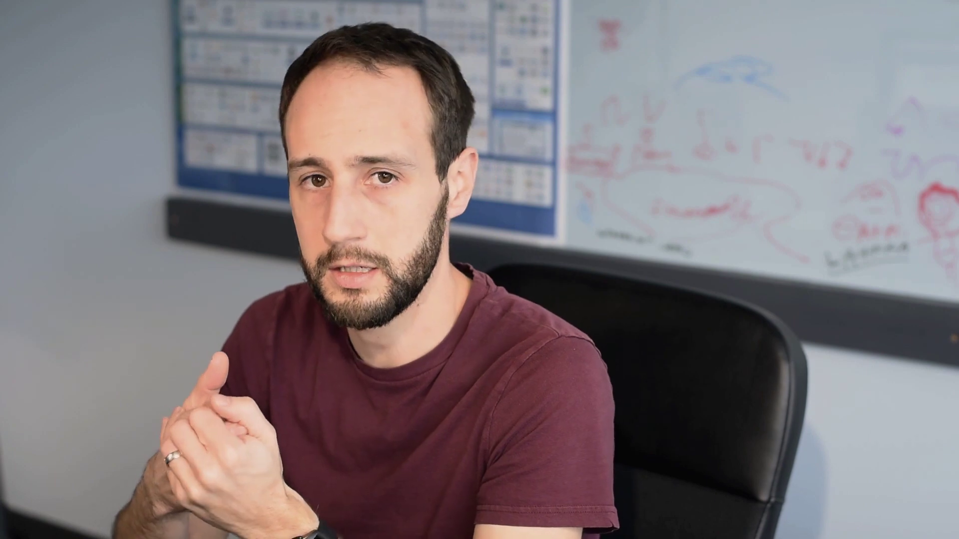
Try Immediately as the vault lock timing, then keep it at On Browser Restart.
{"action": "left_click", "coordinate": [843, 157]}
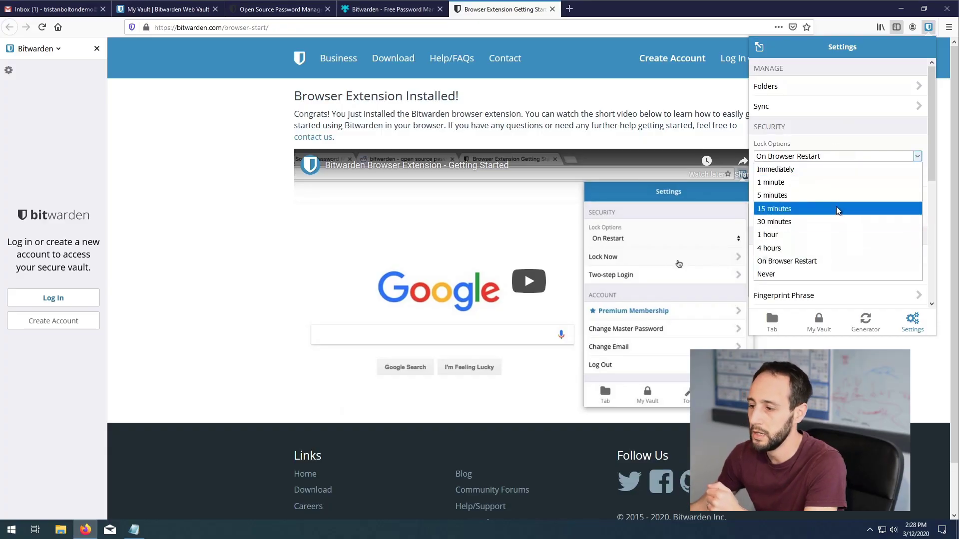
{"action": "left_click", "coordinate": [838, 171]}
{"action": "left_click", "coordinate": [833, 160]}
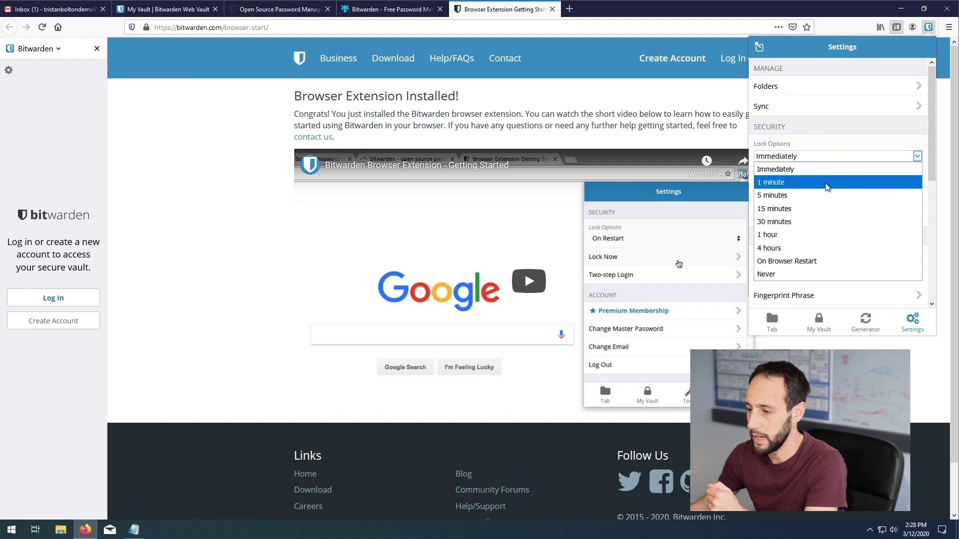
{"action": "left_click", "coordinate": [782, 262]}
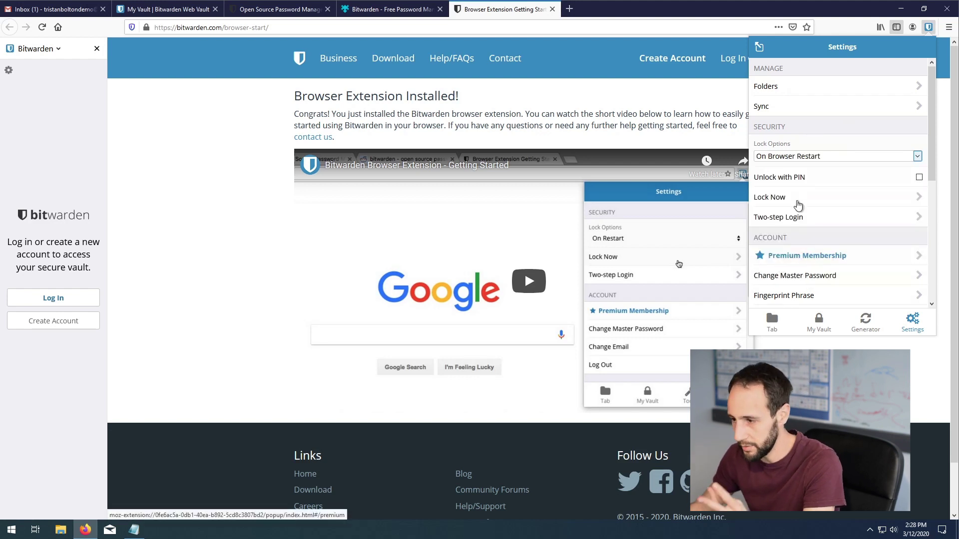
{"action": "left_click", "coordinate": [818, 156]}
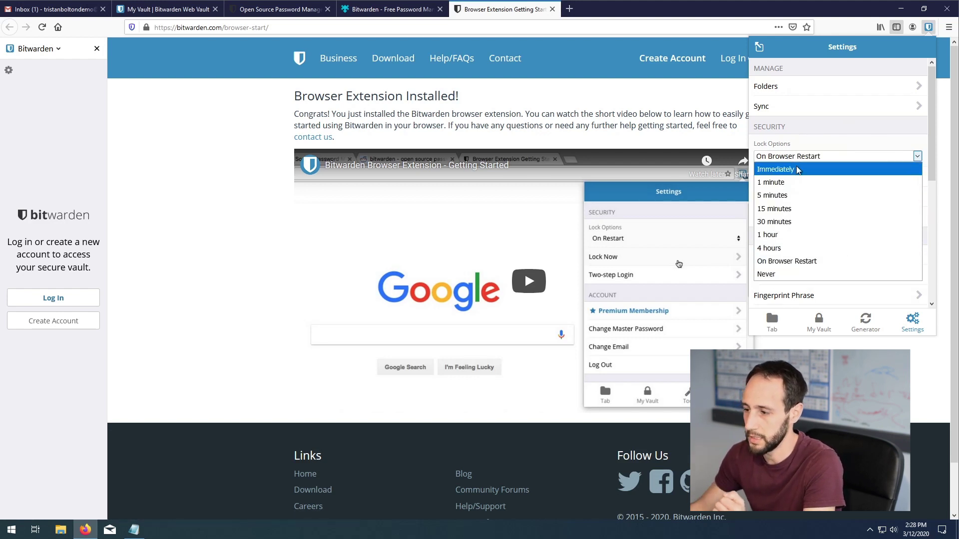
{"action": "left_click", "coordinate": [799, 145]}
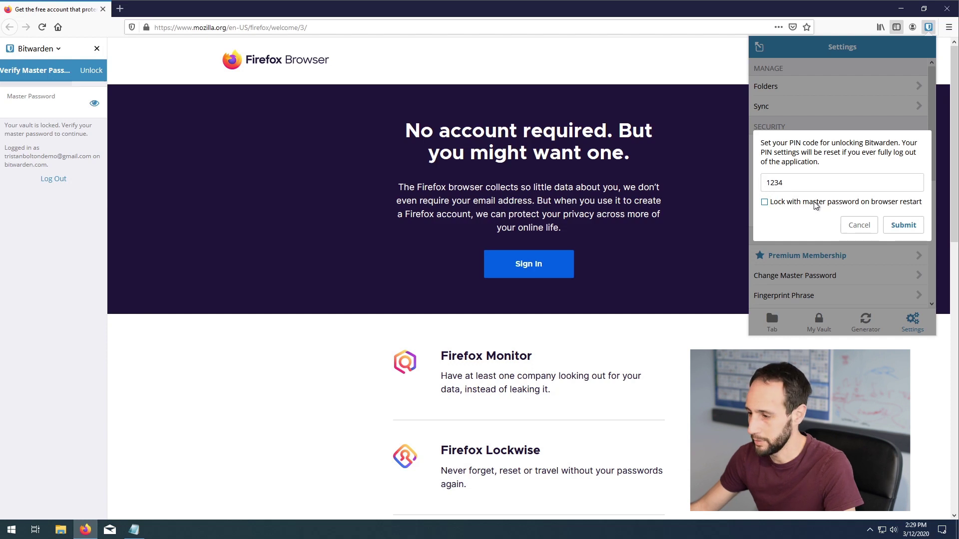
Save the new unlock PIN and restart Firefox, closing the Bitwarden sidebar after relaunch.
{"action": "left_click", "coordinate": [893, 231]}
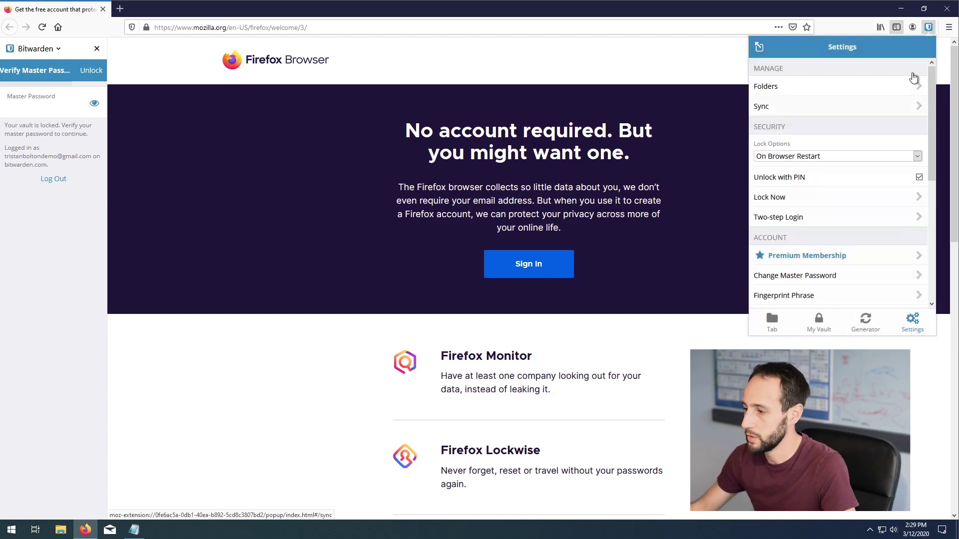
{"action": "left_click", "coordinate": [946, 8]}
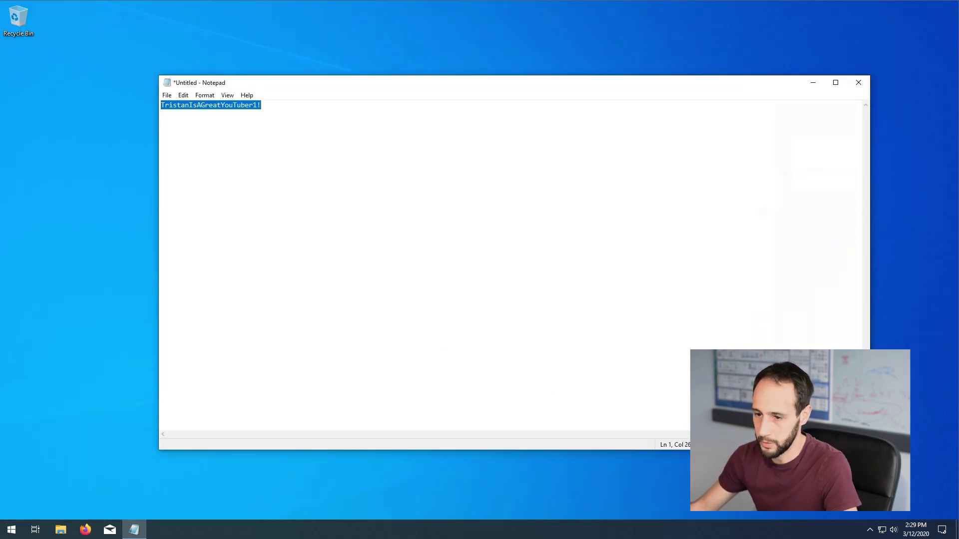
{"action": "left_click", "coordinate": [84, 531]}
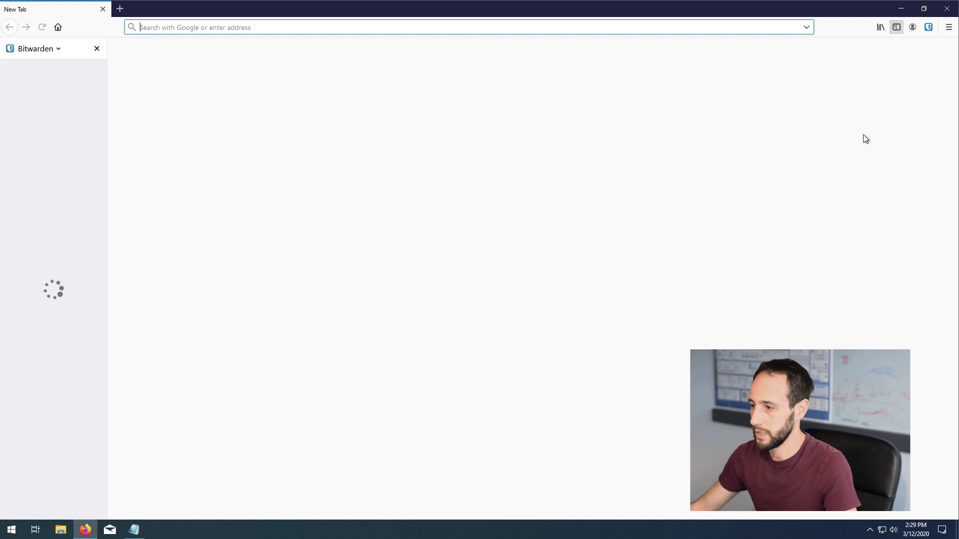
{"action": "left_click", "coordinate": [96, 49]}
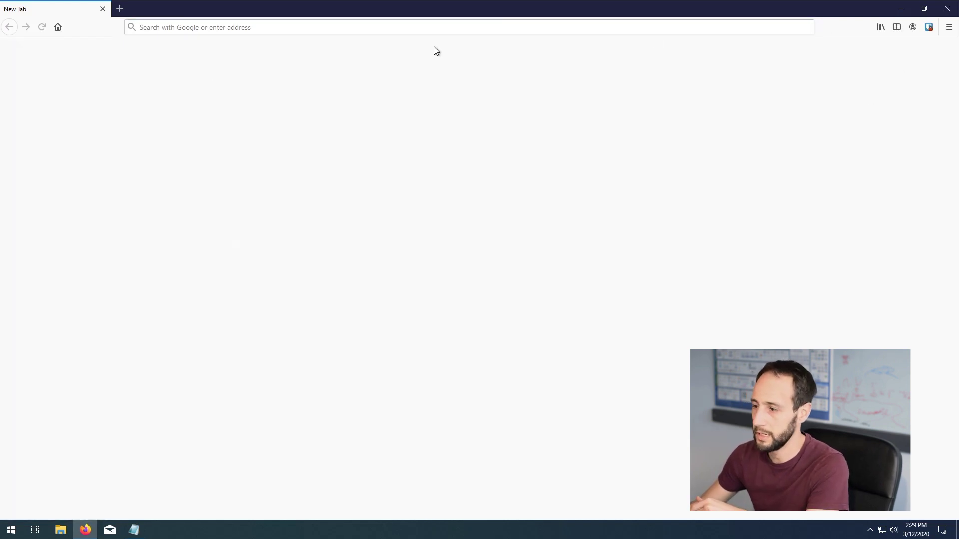
Unlock the Bitwarden extension with the PIN and open its Options page from Settings.
{"action": "left_click", "coordinate": [927, 28]}
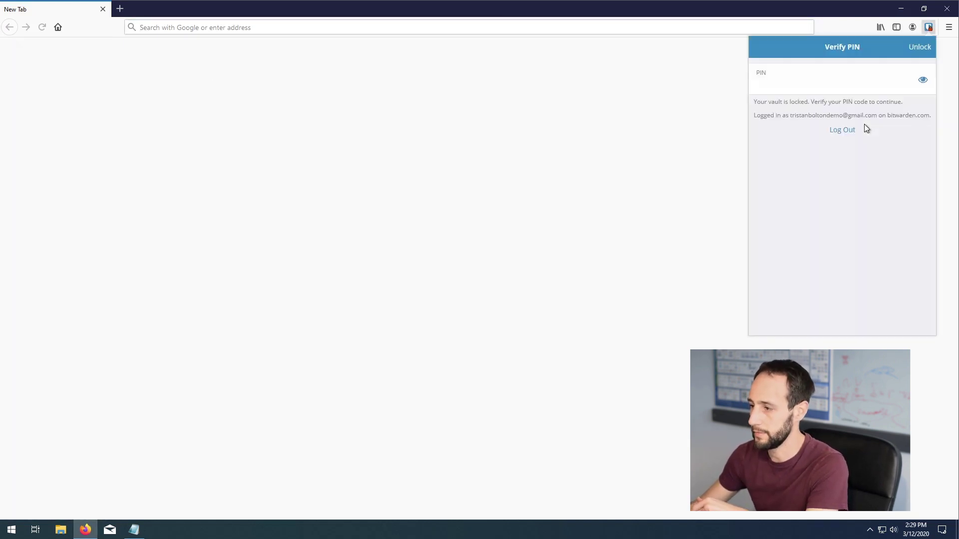
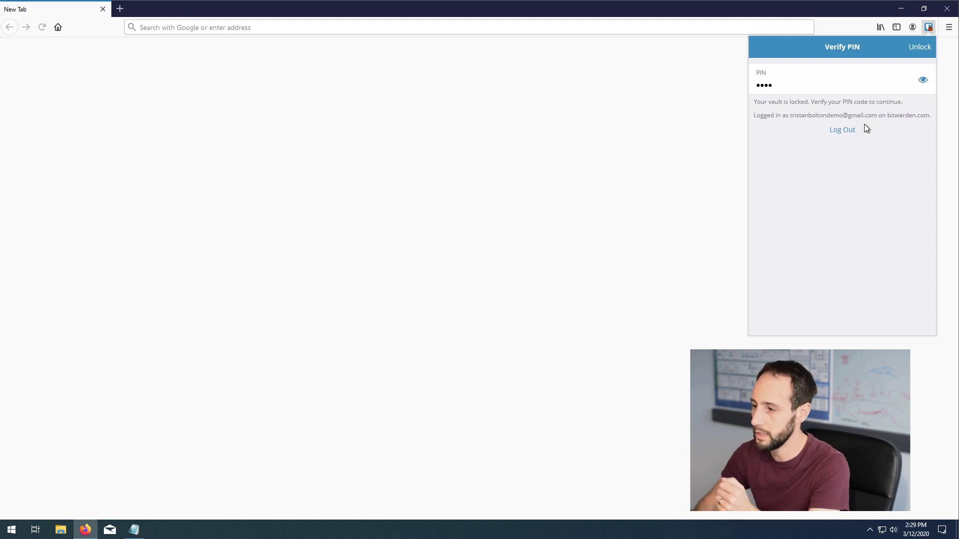
{"action": "key", "text": "Return"}
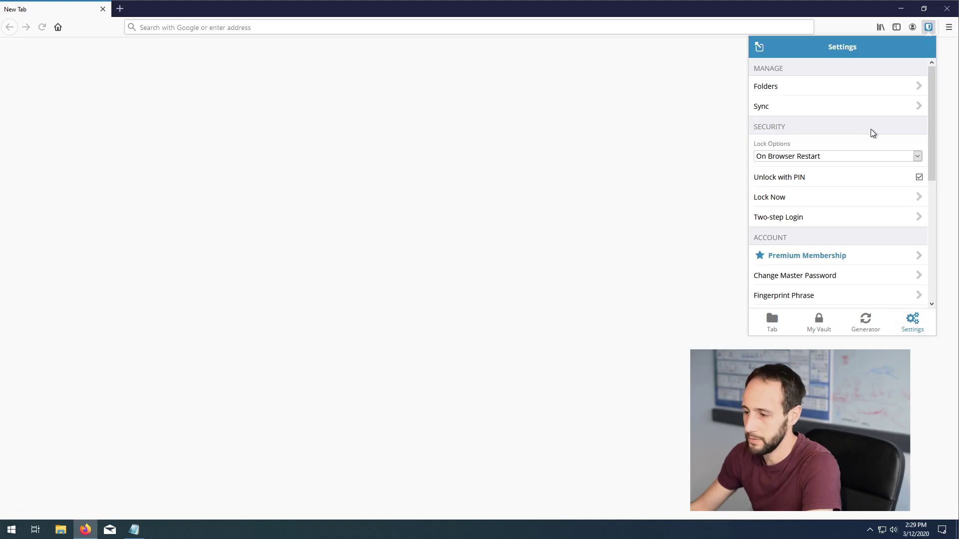
{"action": "scroll", "coordinate": [873, 133], "scroll_direction": "down", "scroll_amount": 5}
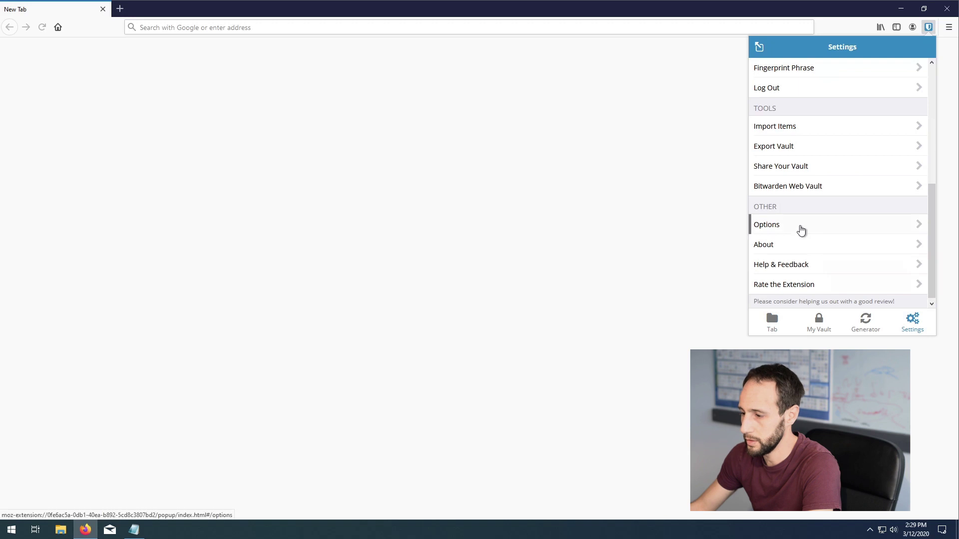
{"action": "left_click", "coordinate": [801, 229]}
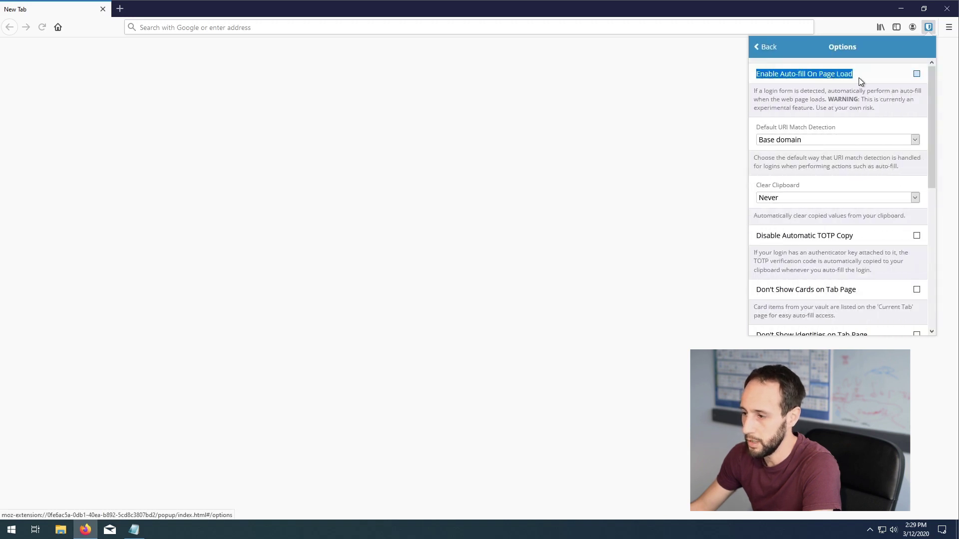